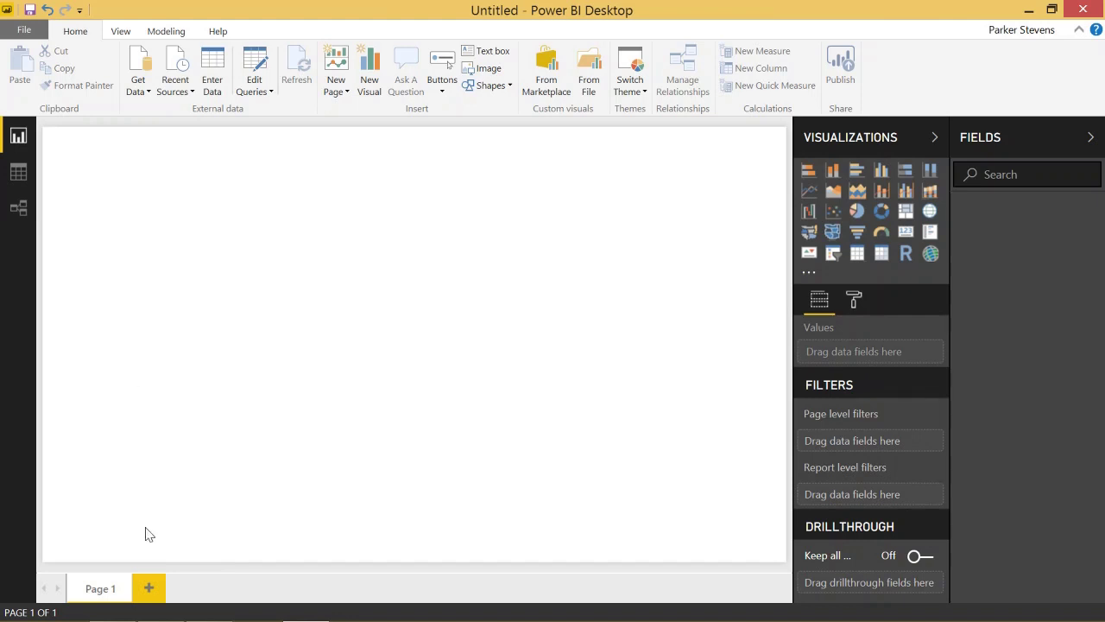
Open File3, the newest file in the Data folder, in Notepad to check its Country and Sales rows, then close it.
click(111, 608)
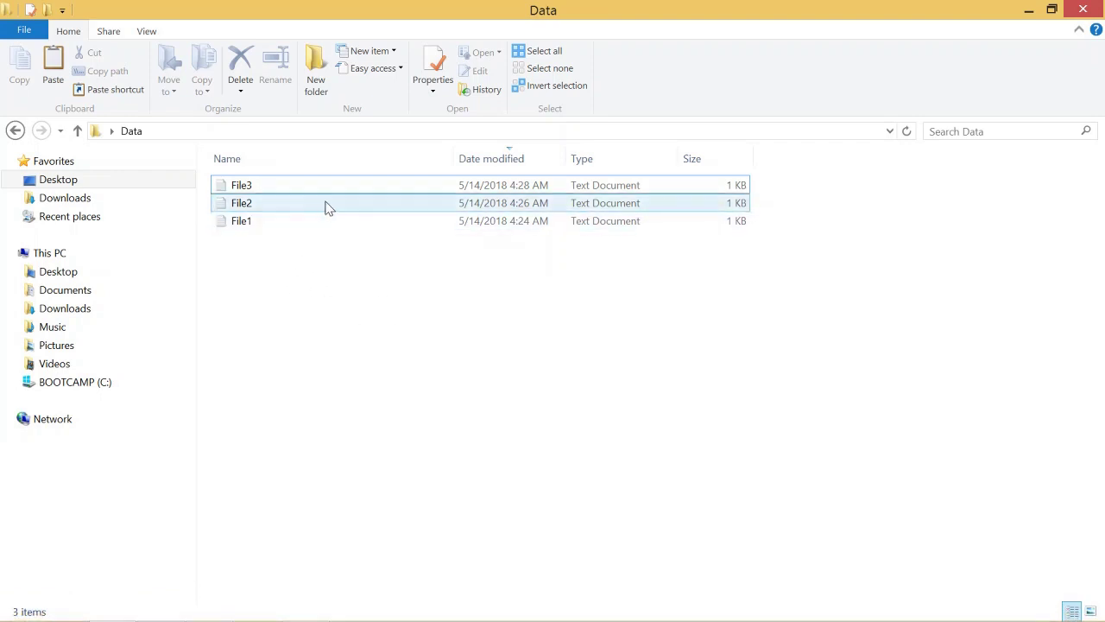
click(380, 190)
double_click(376, 191)
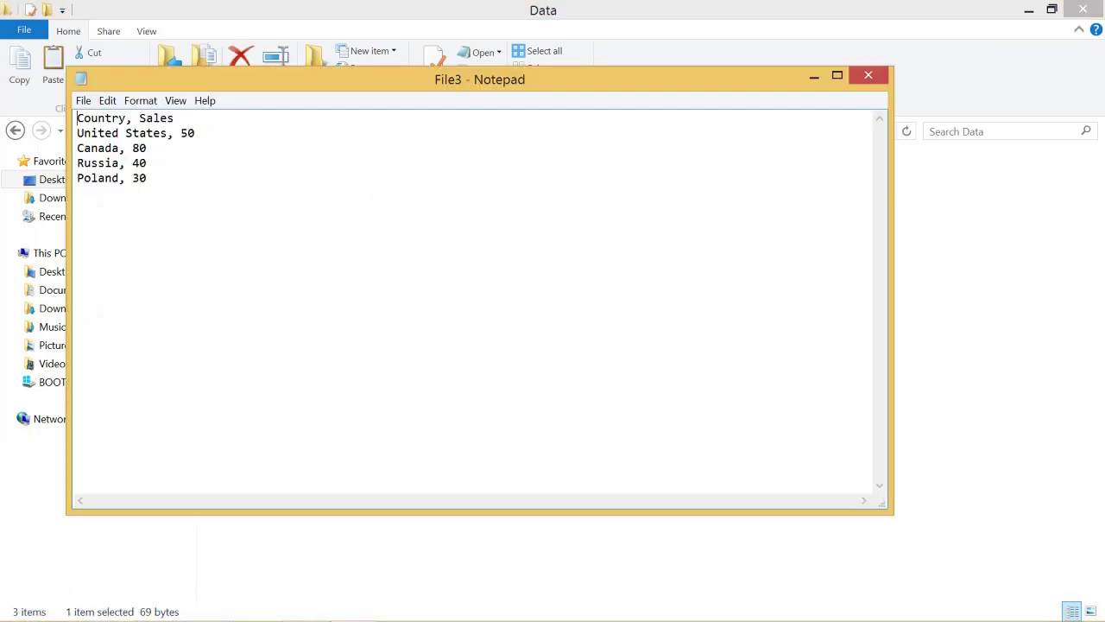
click(868, 75)
Connect a Folder data source to the Data folder on the Desktop.
click(306, 607)
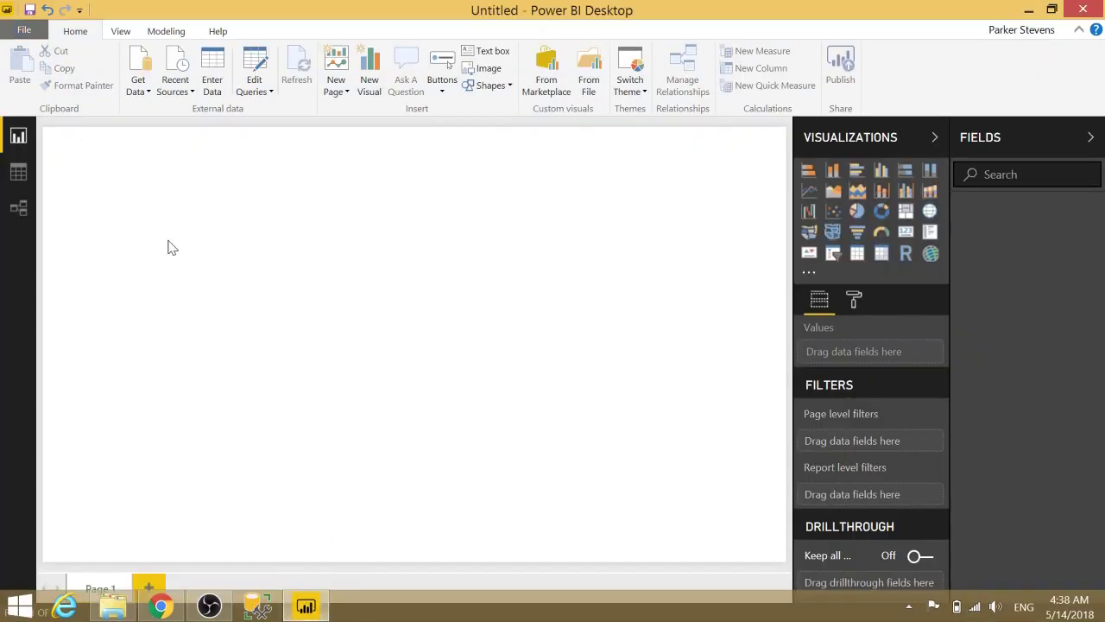
click(145, 86)
click(177, 408)
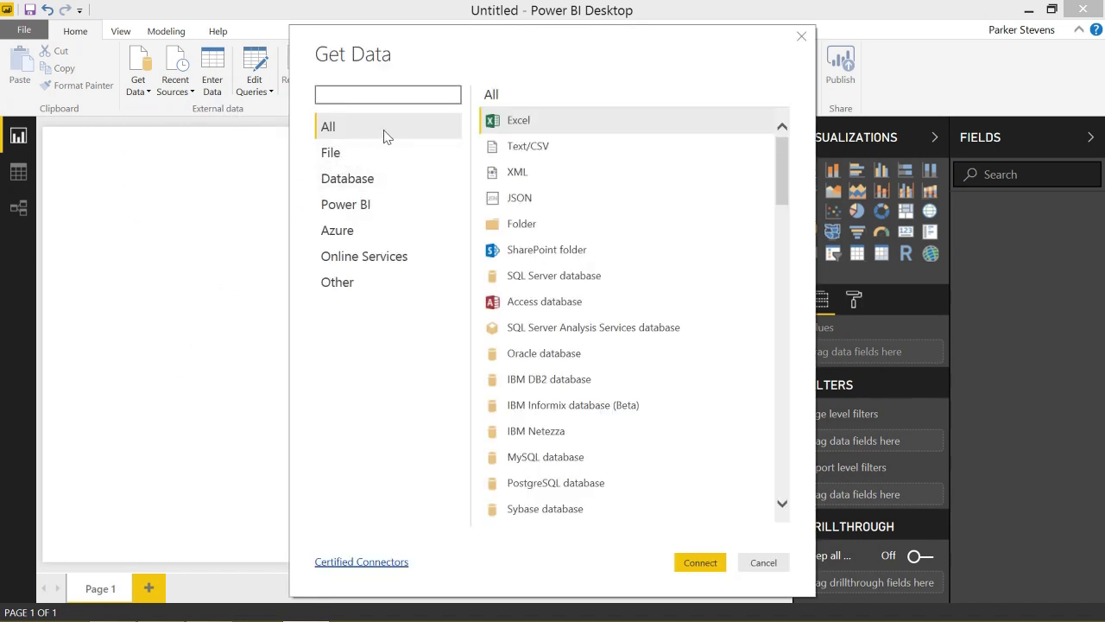
click(545, 228)
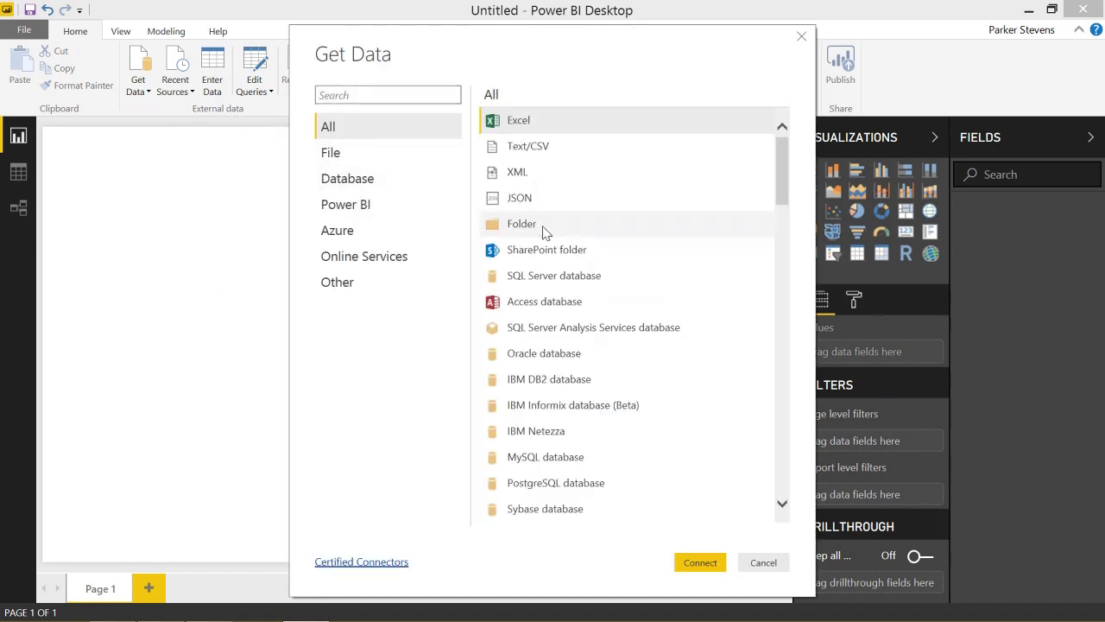
click(699, 562)
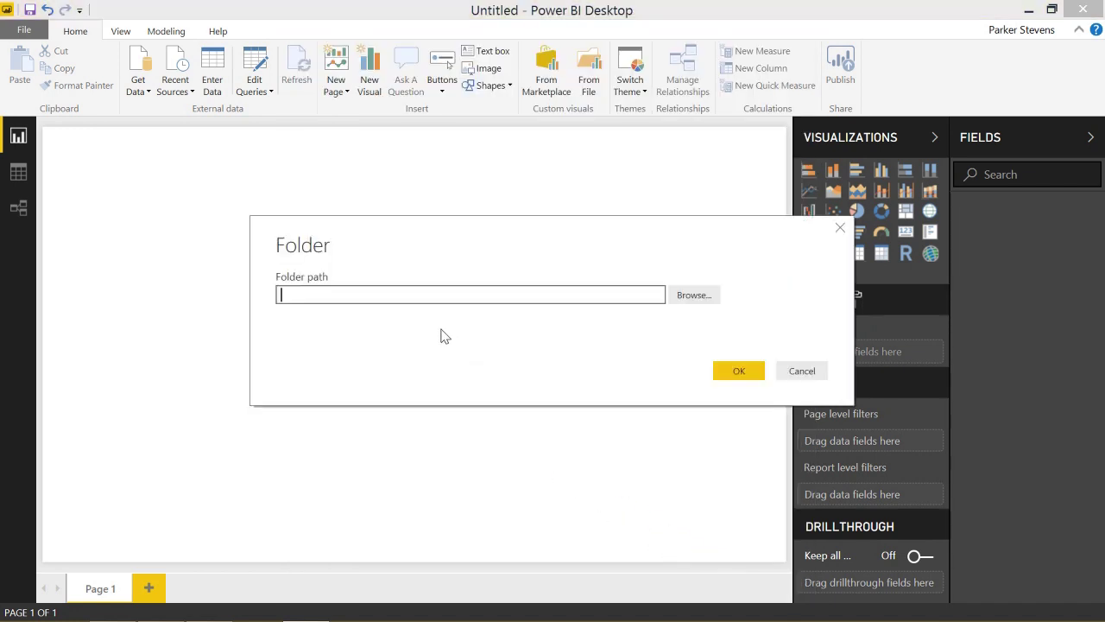
click(693, 295)
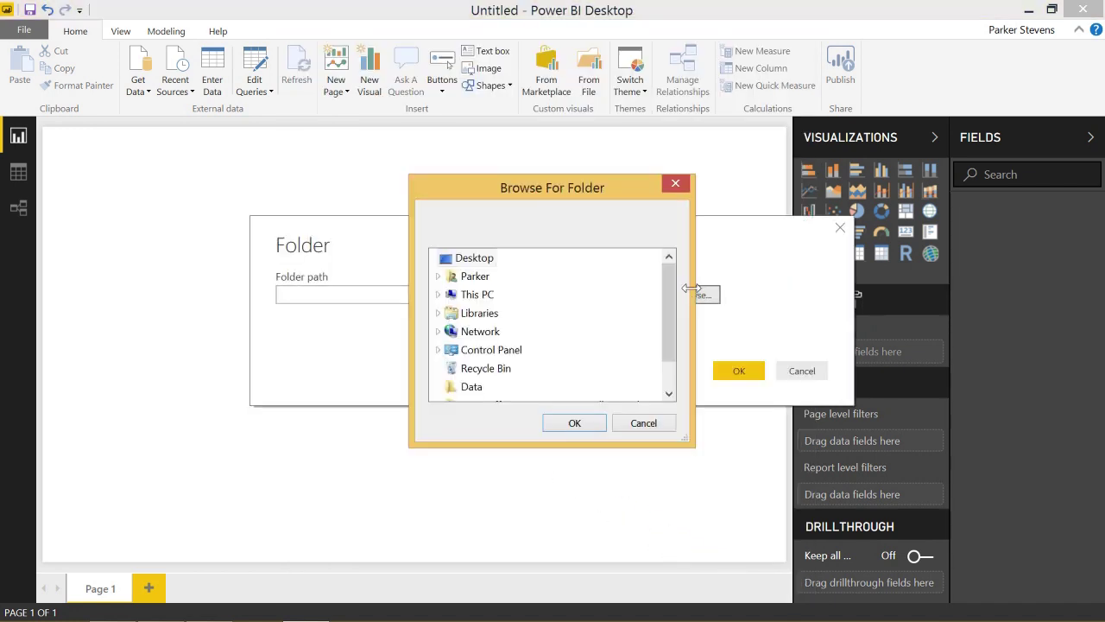
click(471, 388)
click(577, 423)
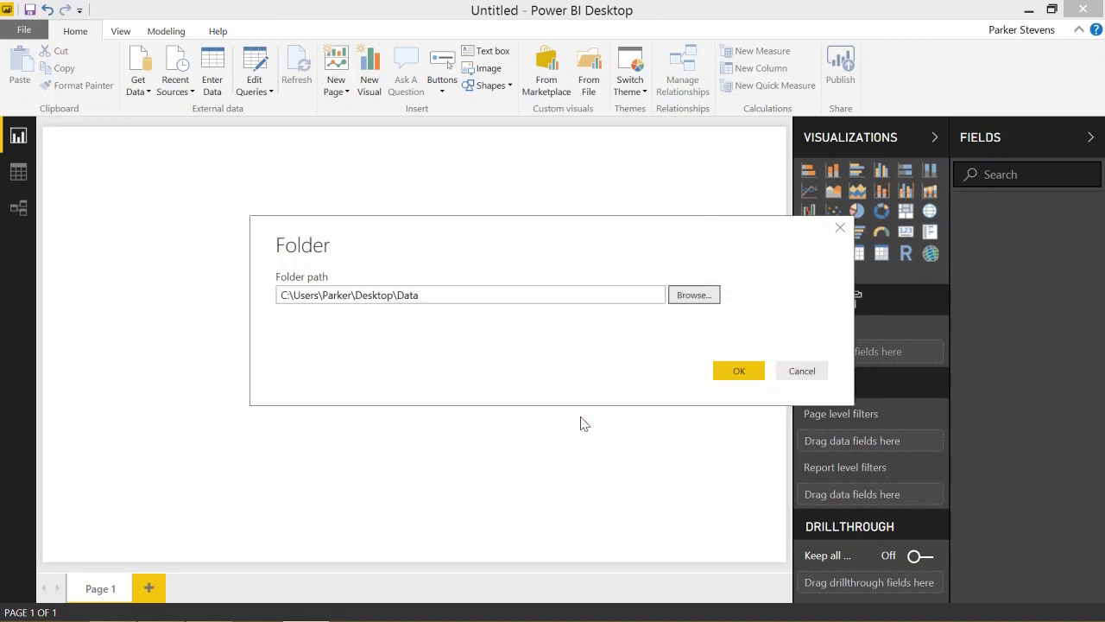
Load the folder's files into Power Query and sort Date modified descending.
click(740, 370)
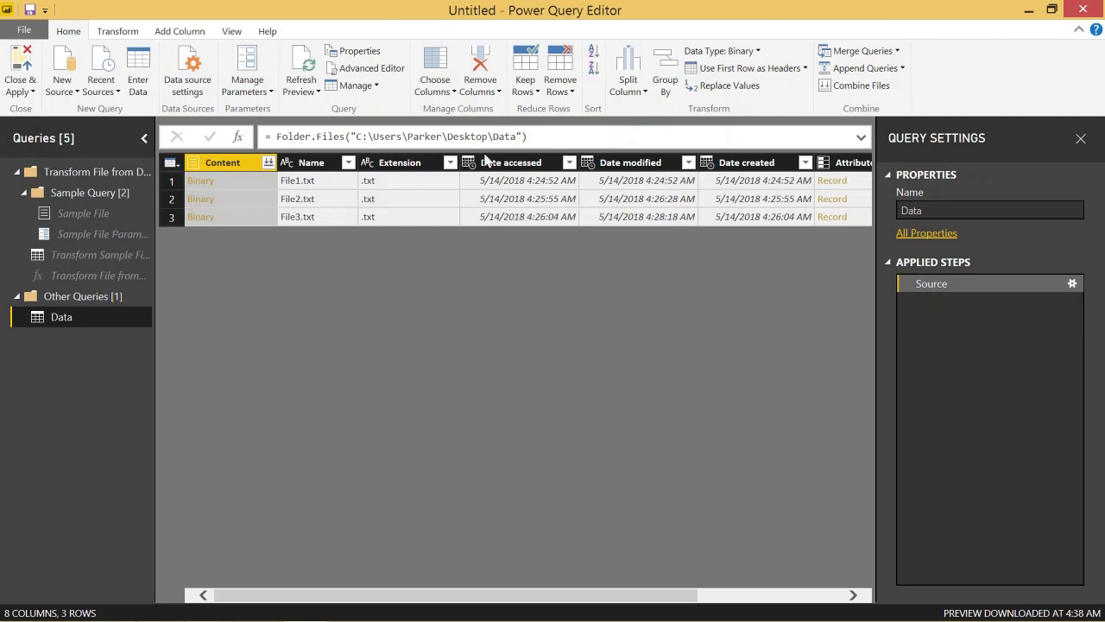
click(688, 163)
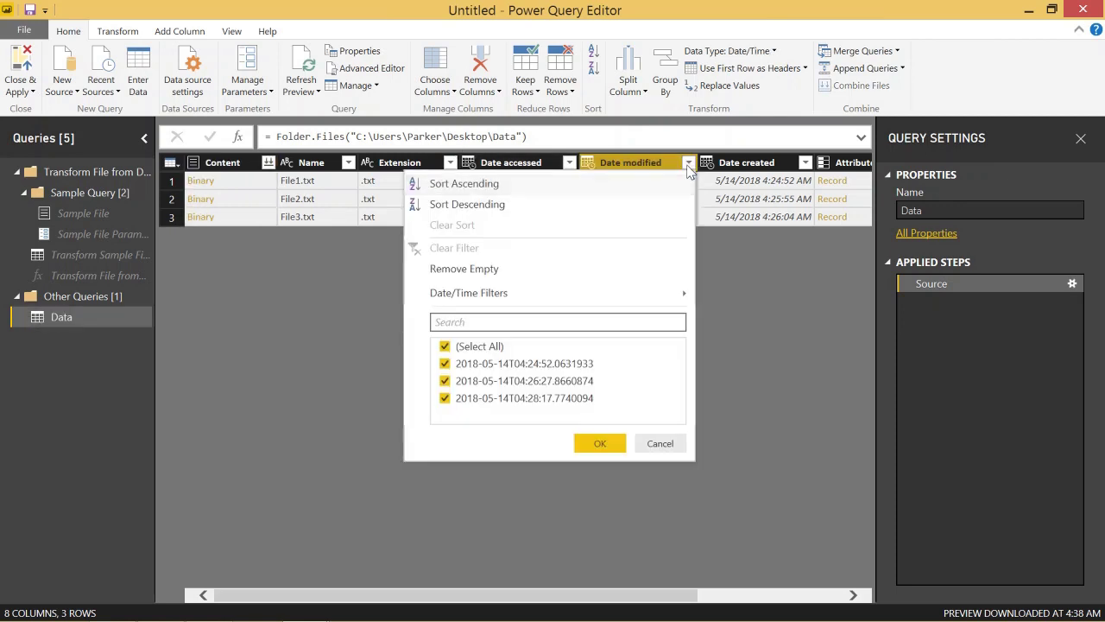
click(492, 207)
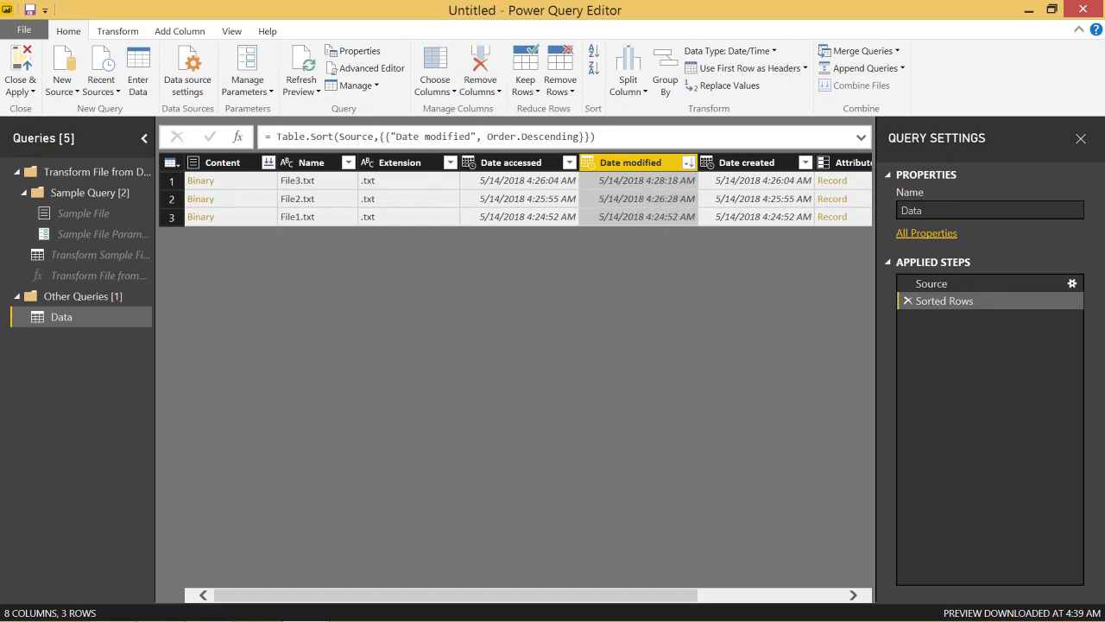
Keep only the top 1 row, leaving File3.txt.
click(525, 84)
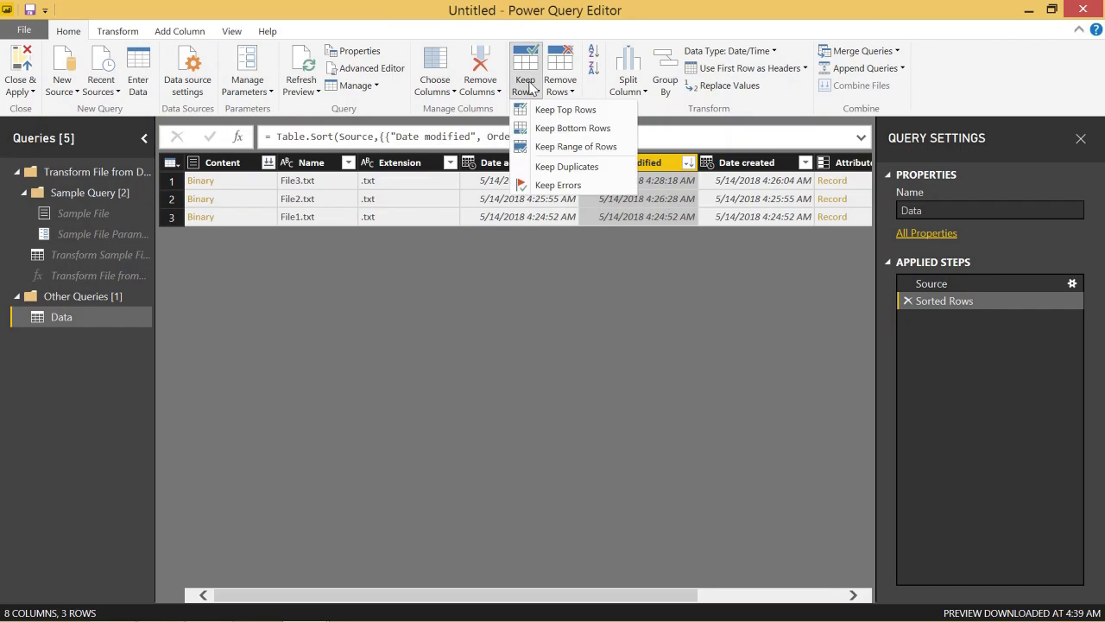
click(553, 112)
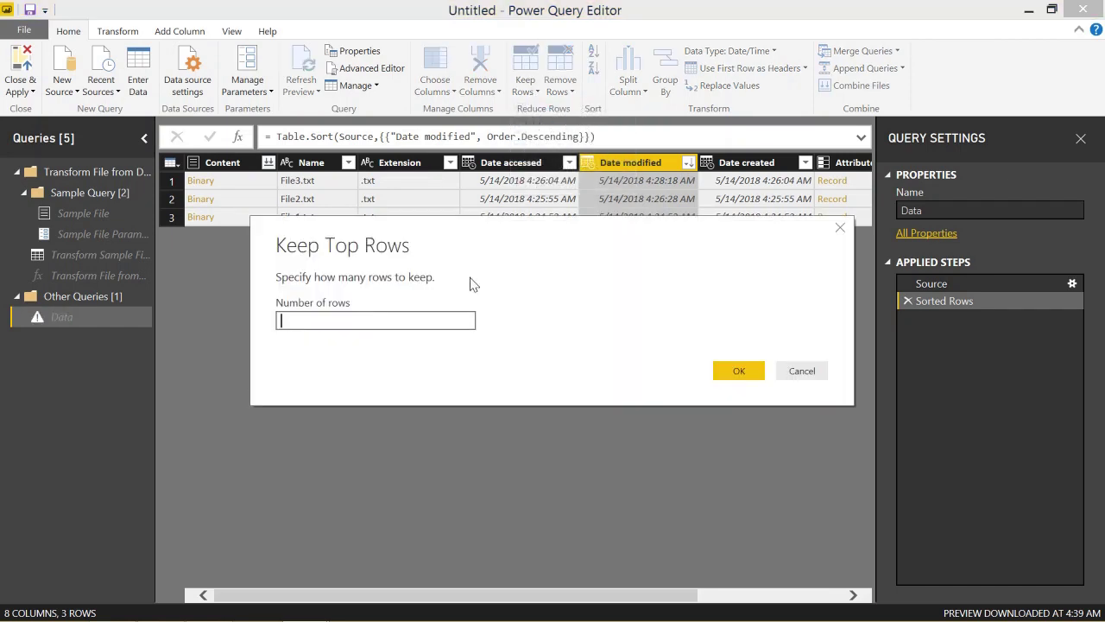
click(728, 371)
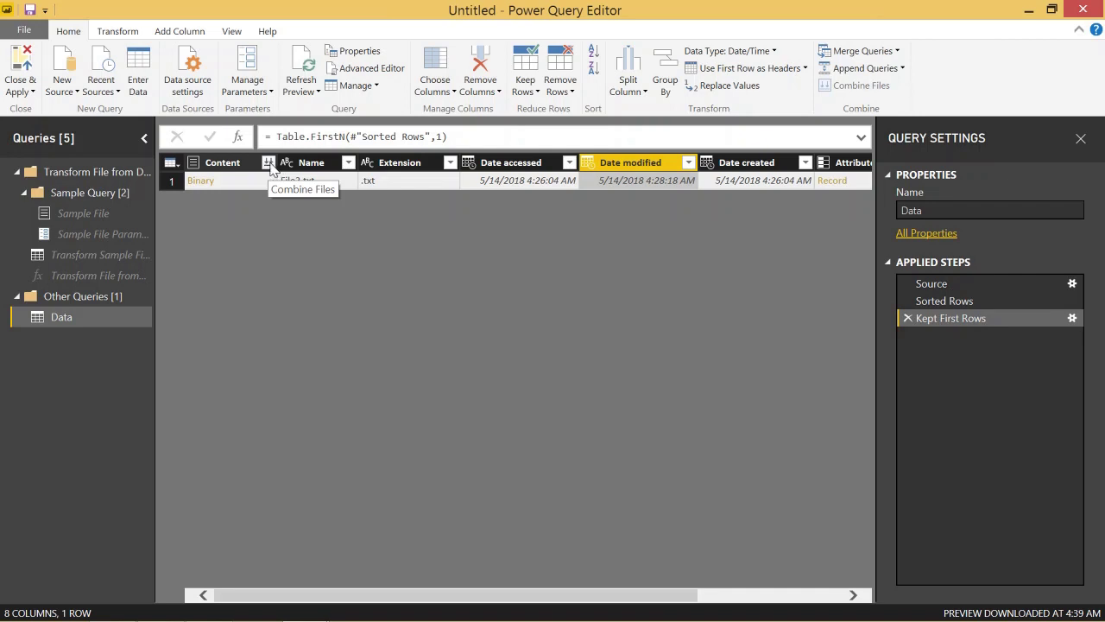
Combine the Content column's files with the default settings, then Close & Apply the Data query.
click(269, 165)
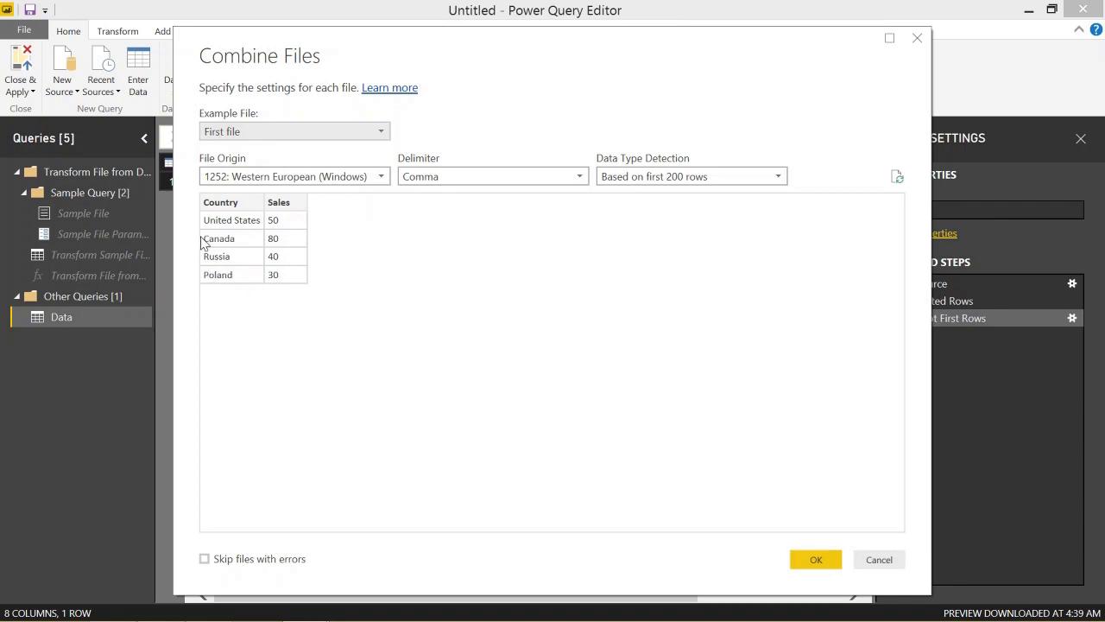
click(816, 560)
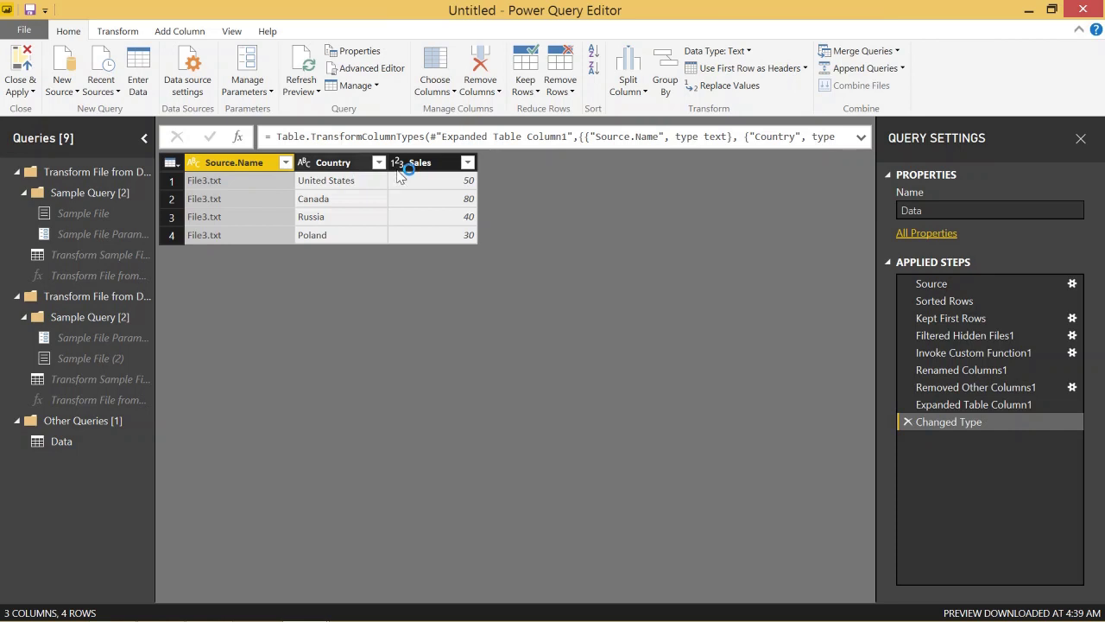
click(24, 55)
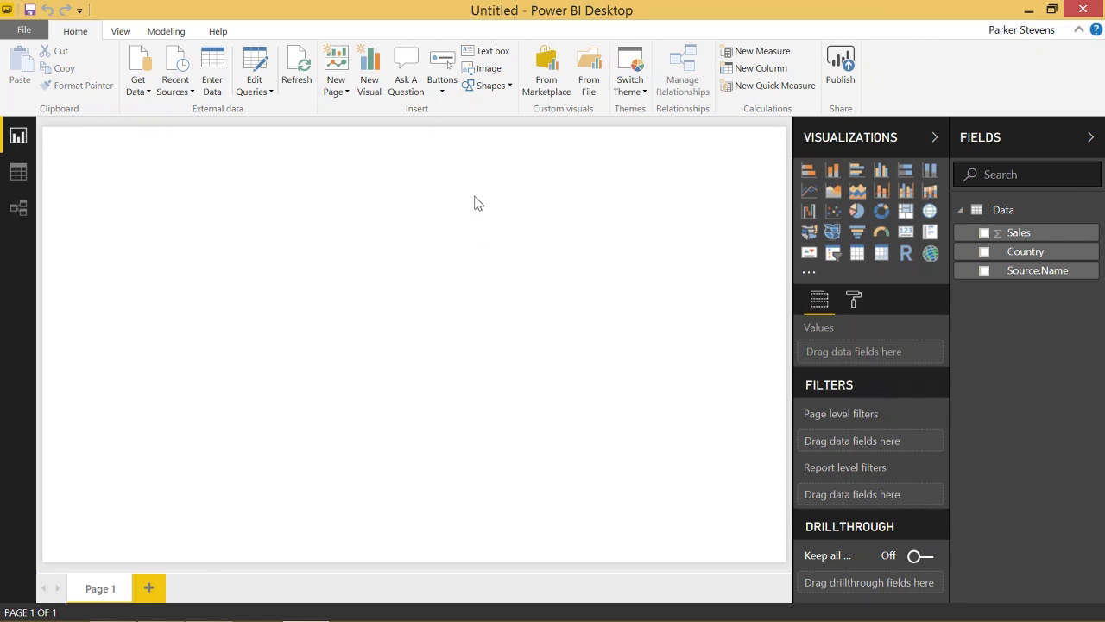
Add an enlarged table visual with Sales, Country and Source.Name from File3, totalling 200.
click(856, 255)
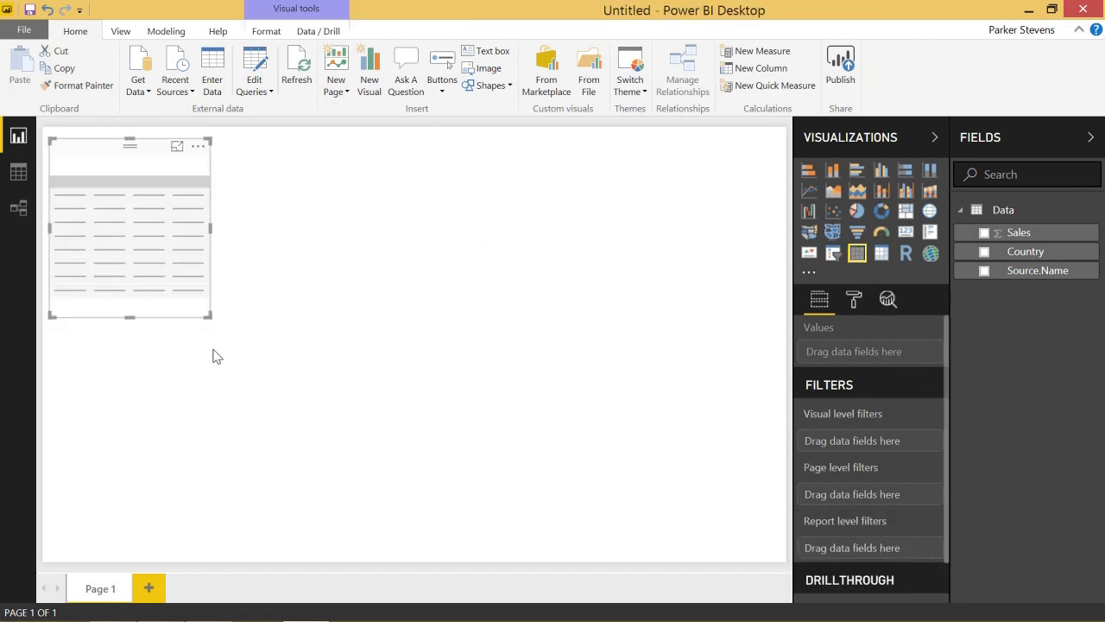
drag(212, 319, 313, 363)
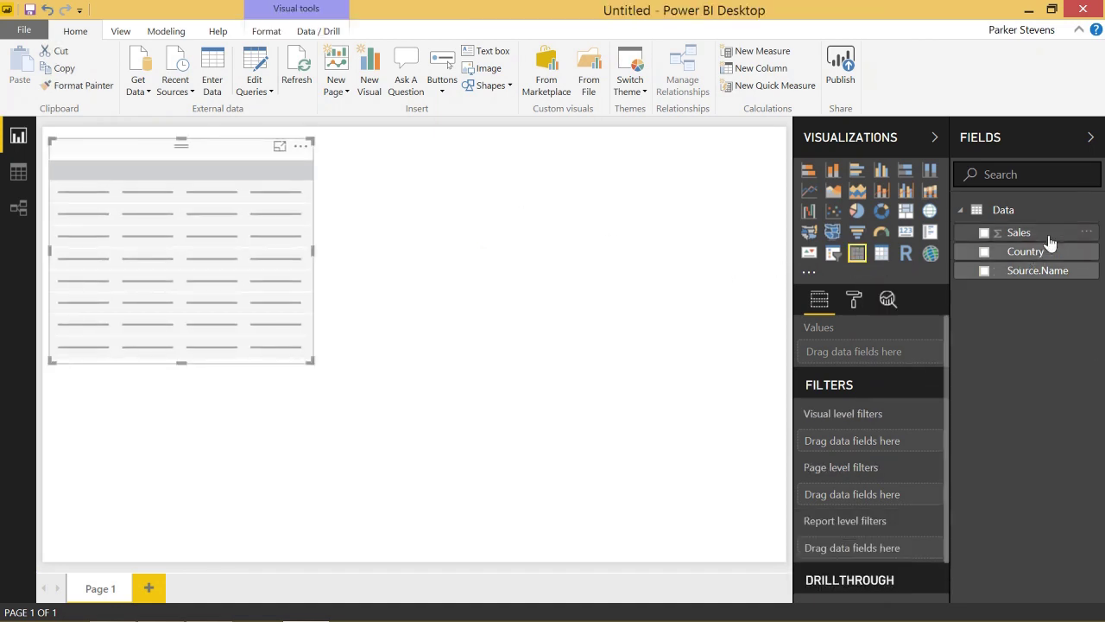
drag(1048, 239, 858, 354)
drag(1006, 272, 858, 389)
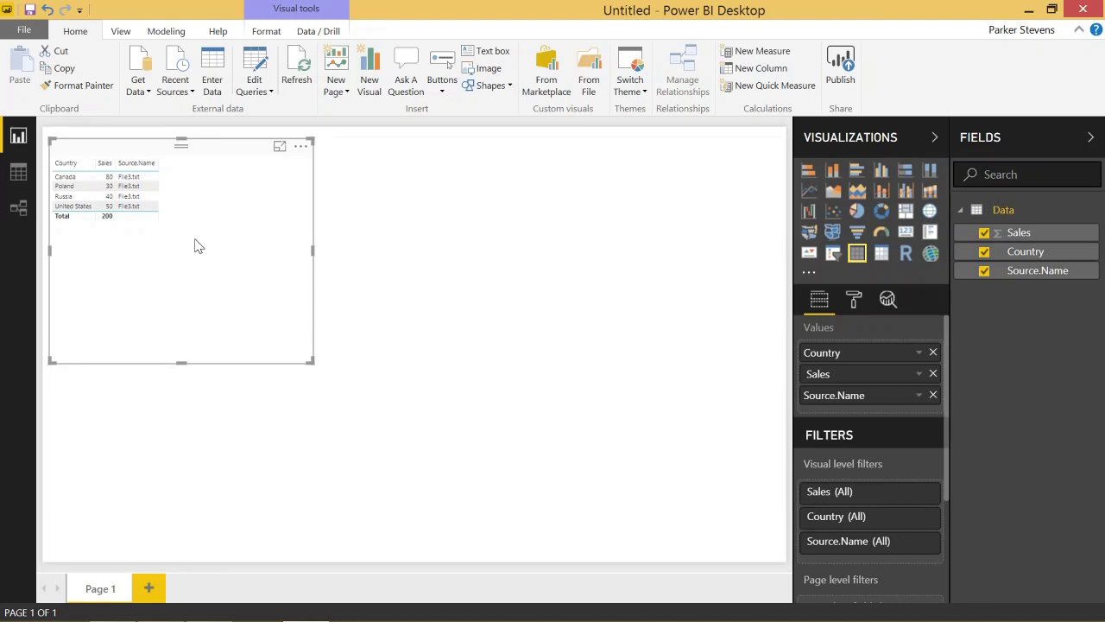
click(522, 285)
Add a centred, enlarged donut chart with Country as the legend and Sales as the values.
click(881, 211)
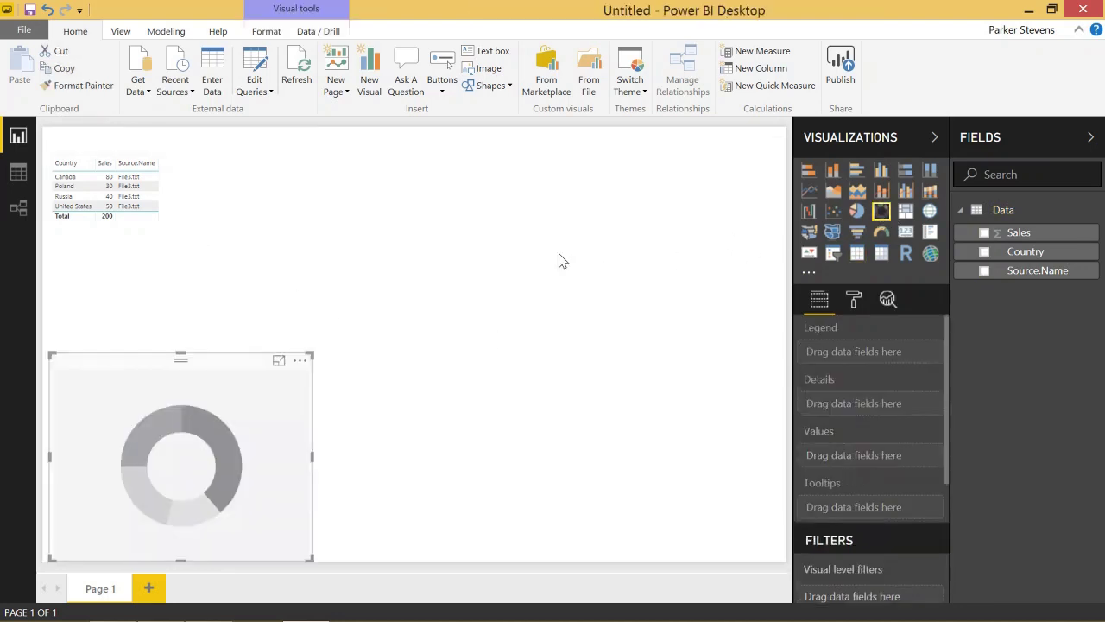
drag(288, 405, 565, 246)
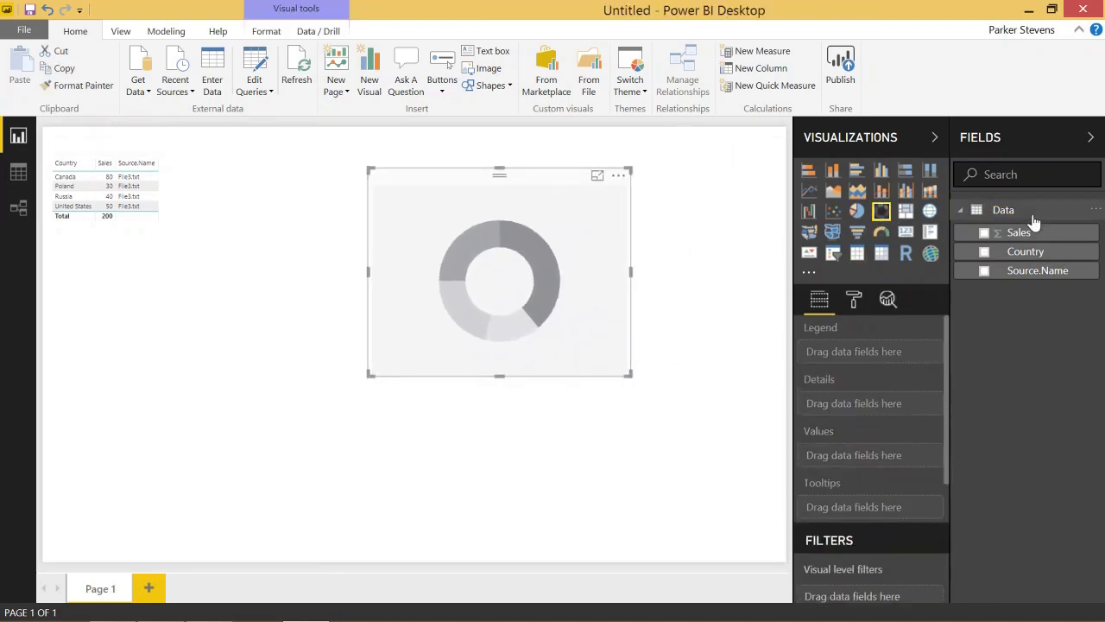
drag(1041, 250, 859, 350)
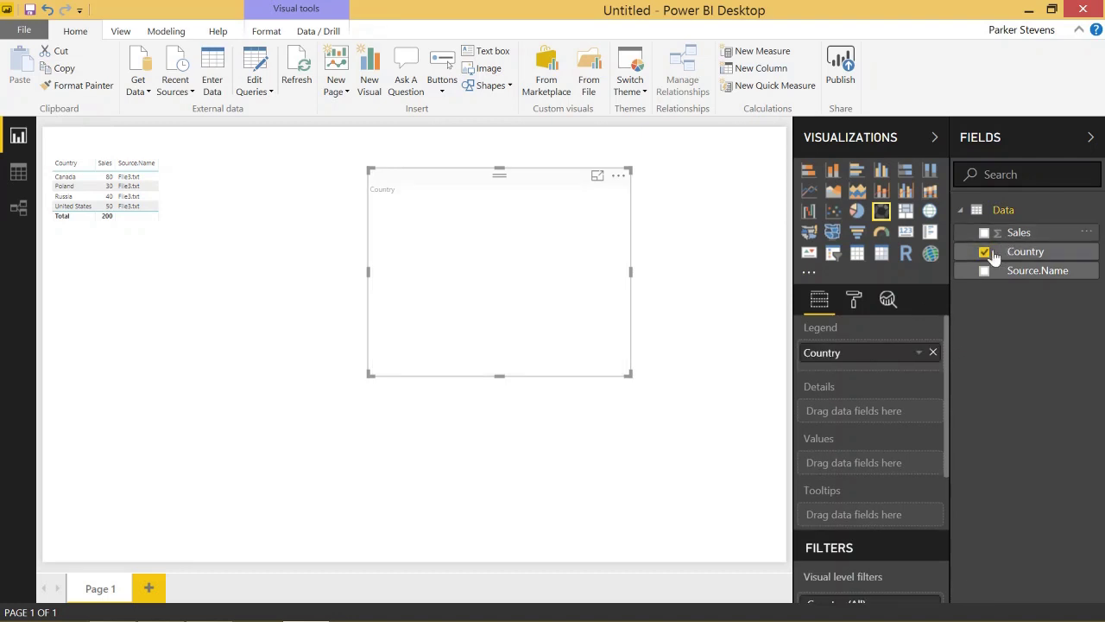
mouse_move(1004, 233)
mouse_down()
mouse_move(803, 469)
mouse_move(841, 476)
mouse_move(842, 466)
mouse_up()
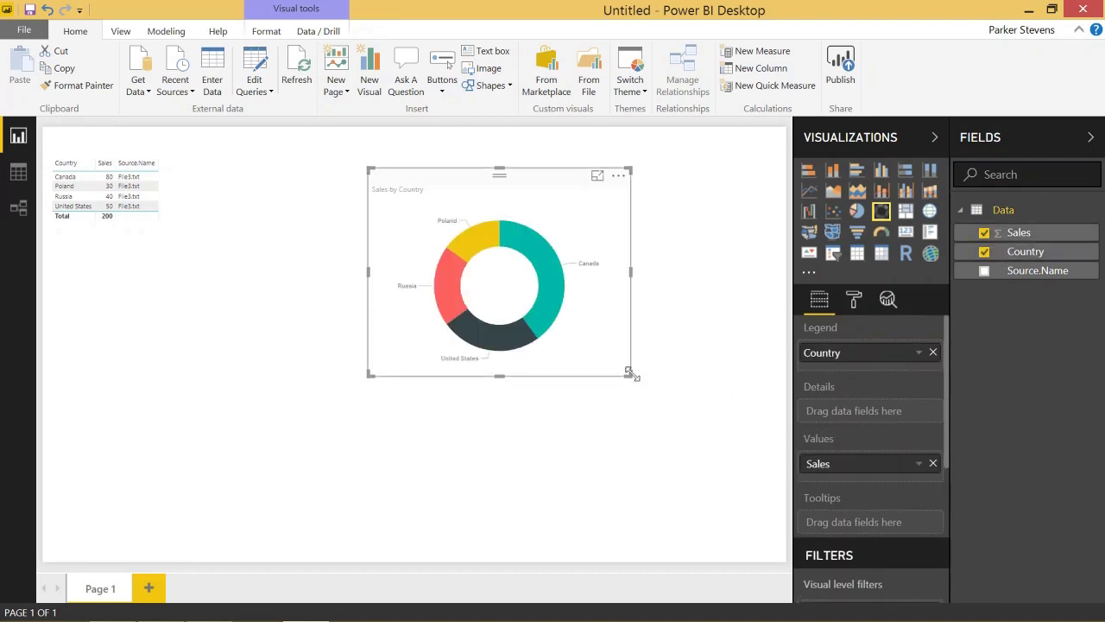
drag(630, 373, 702, 498)
click(167, 246)
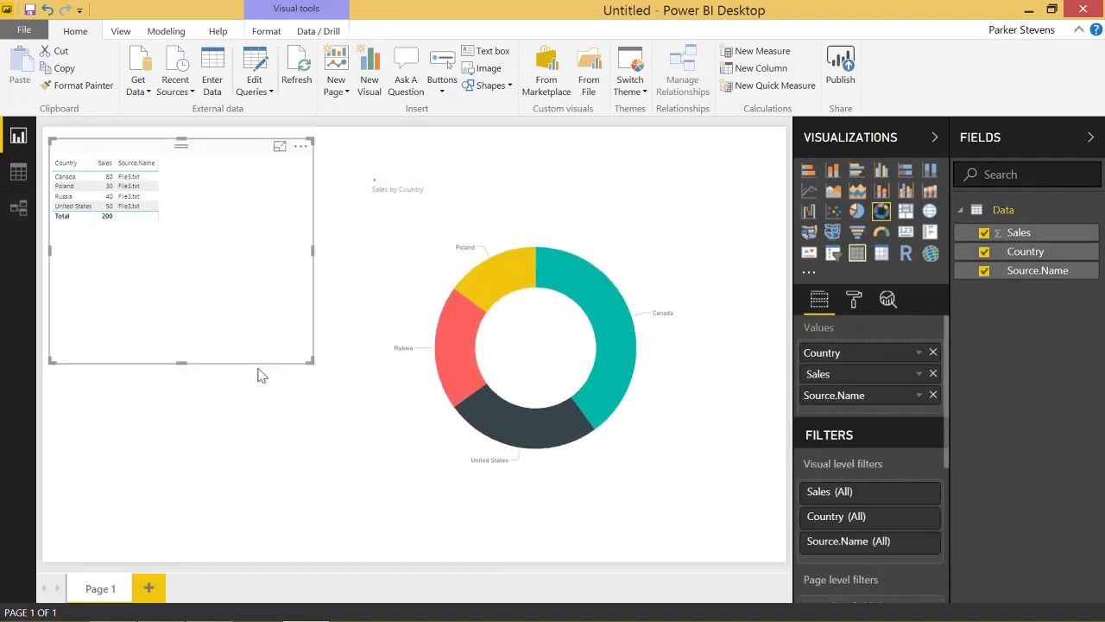
Set the table's Values text size to 20 and move the table down beside the donut.
click(860, 299)
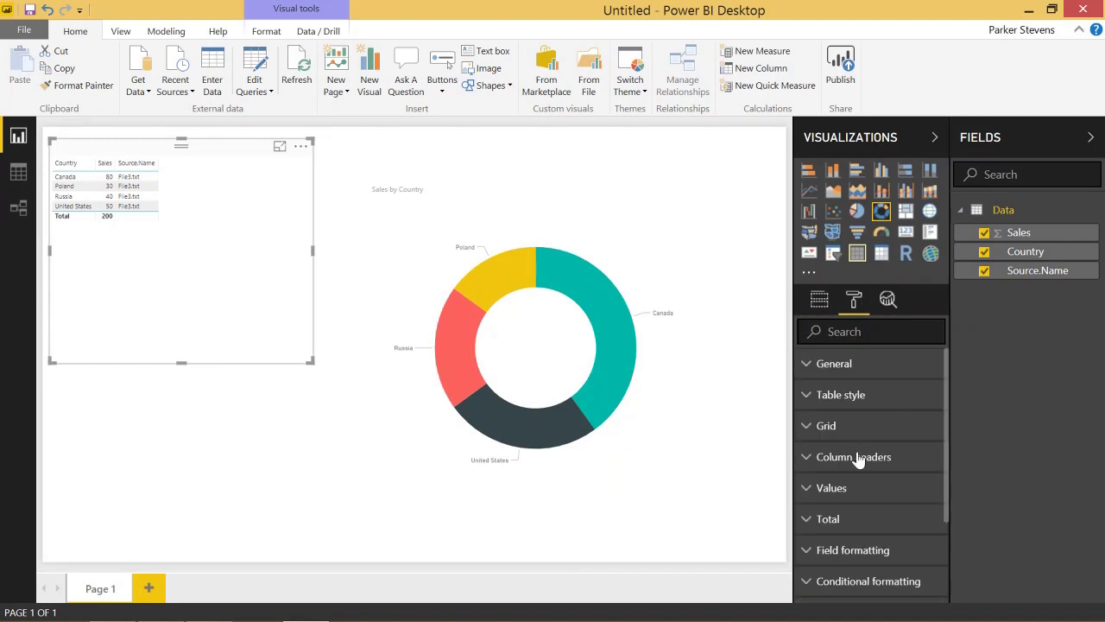
click(858, 490)
scroll(850, 544, down, 3)
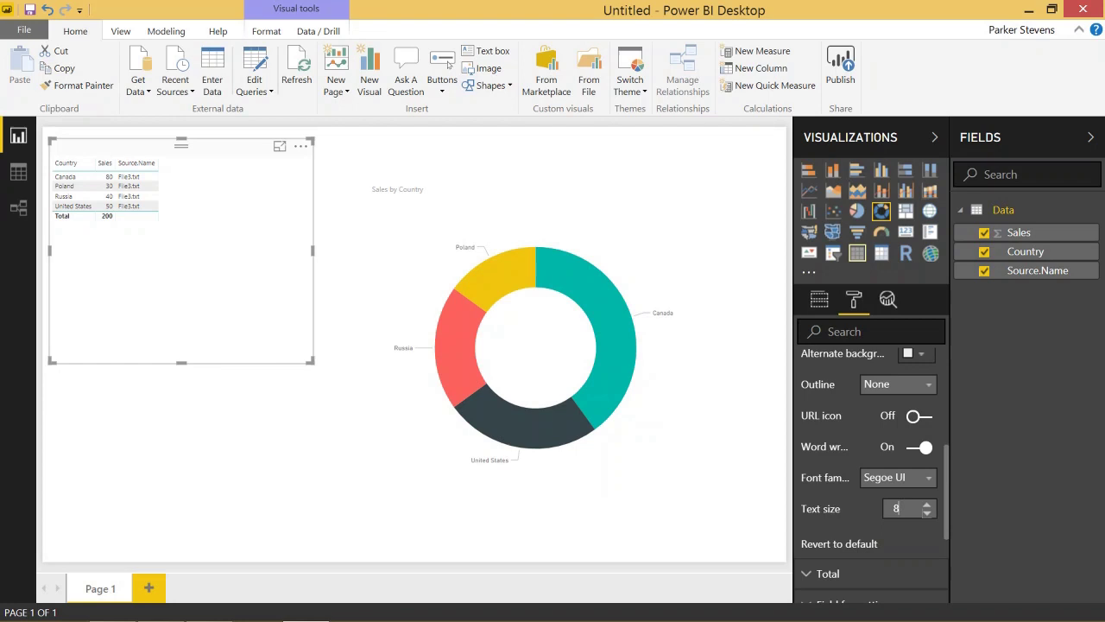
text(20)
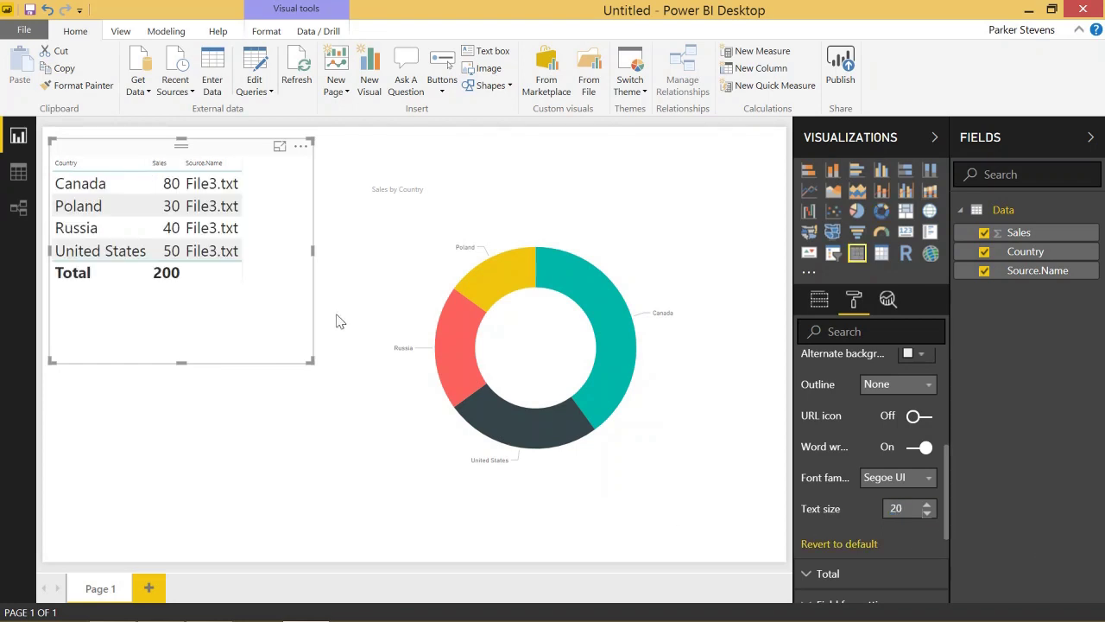
drag(255, 147, 276, 237)
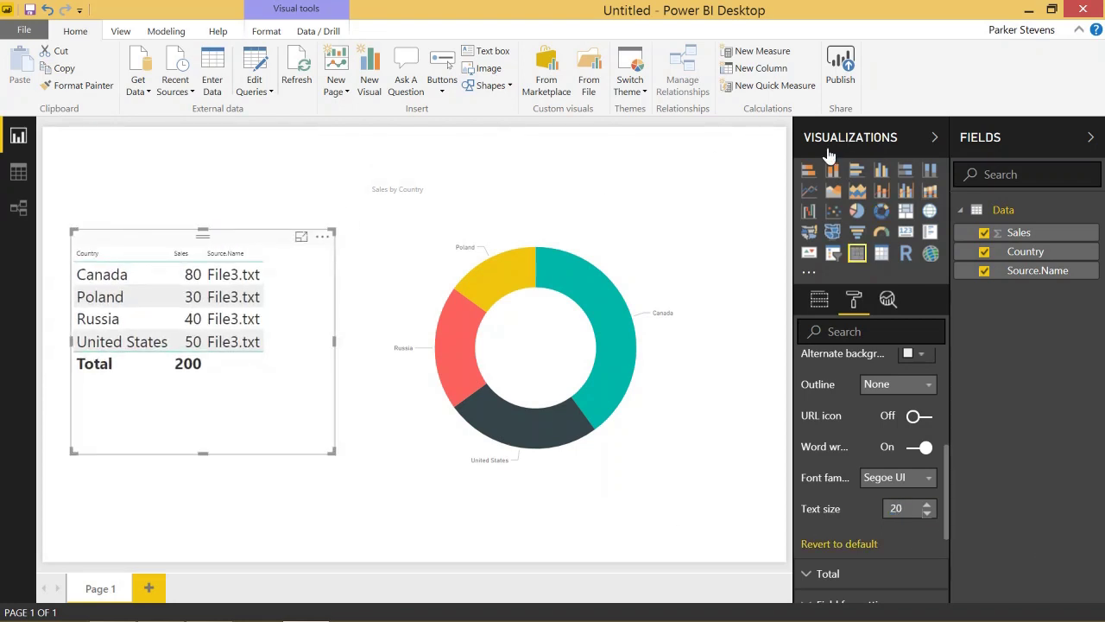
click(732, 182)
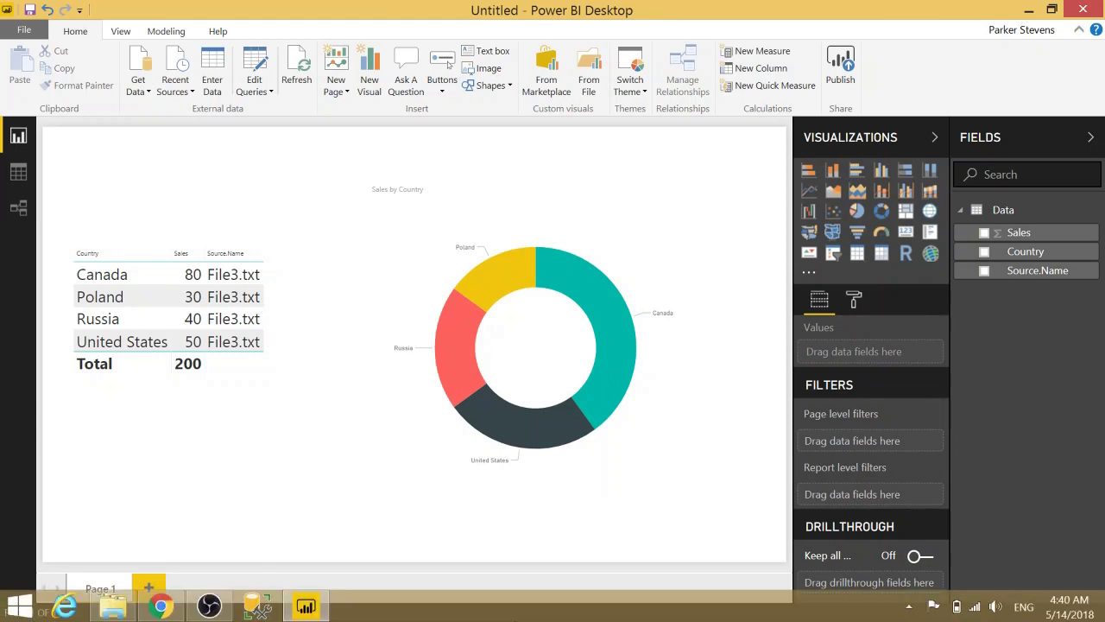
Open File3 in Notepad and edit its sales figures, setting Russia to 10 and Poland to 90.
mouse_move(285, 618)
click(112, 606)
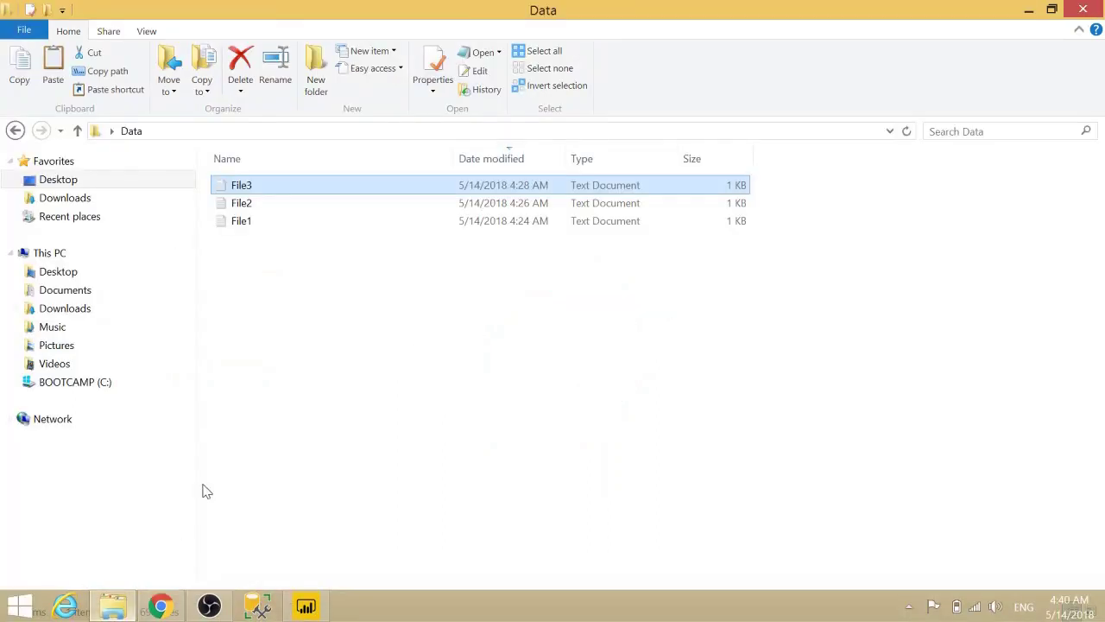
double_click(295, 187)
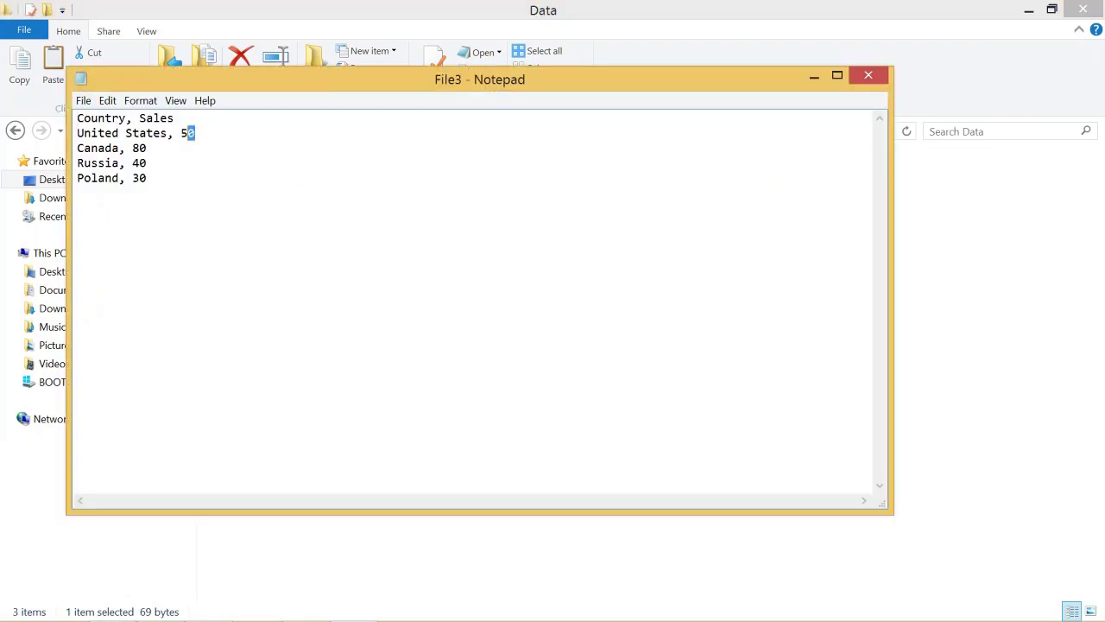
text(20)
key(shift+Left)
key(shift+Left)
text(410)
key(shift+Left)
key(shift+Left)
text(9)
Save the edited text as File4 in the Data folder.
click(83, 100)
click(118, 174)
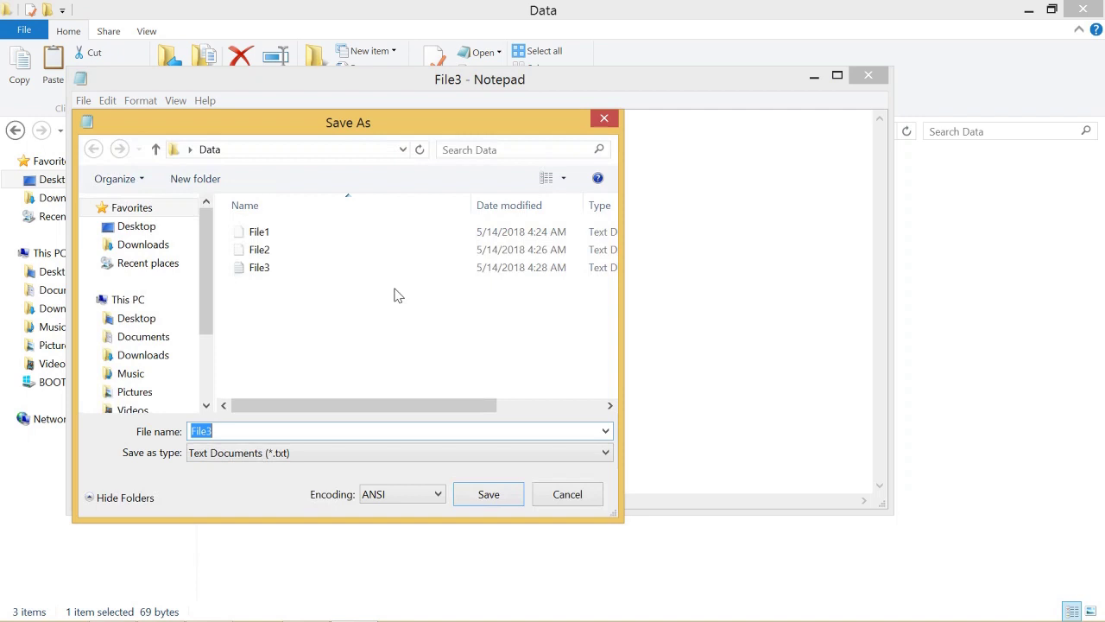
text(File)
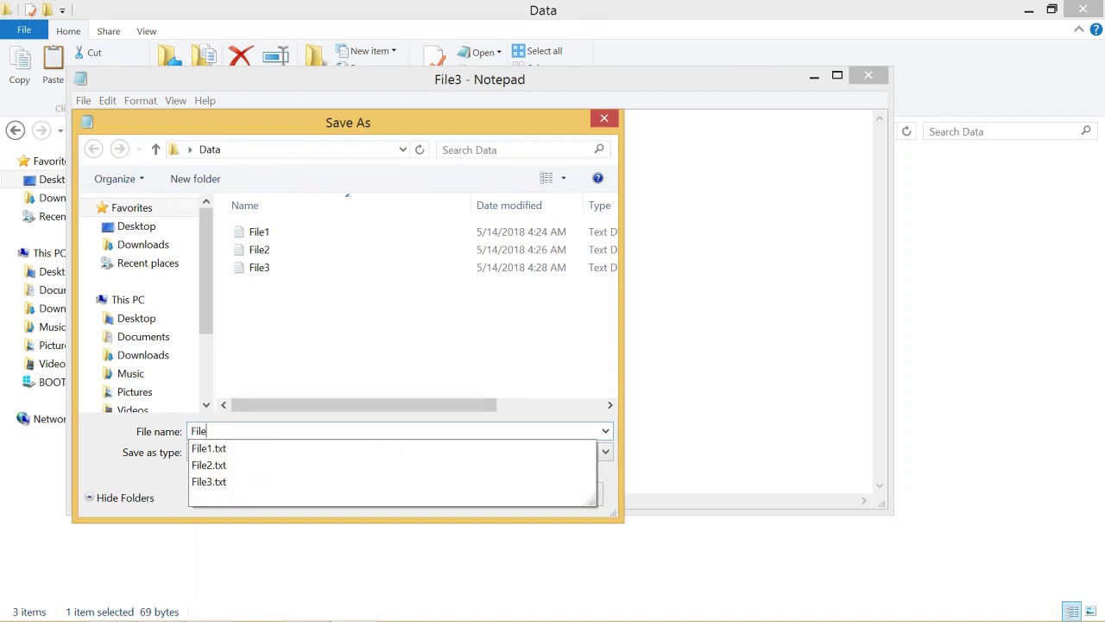
text(4)
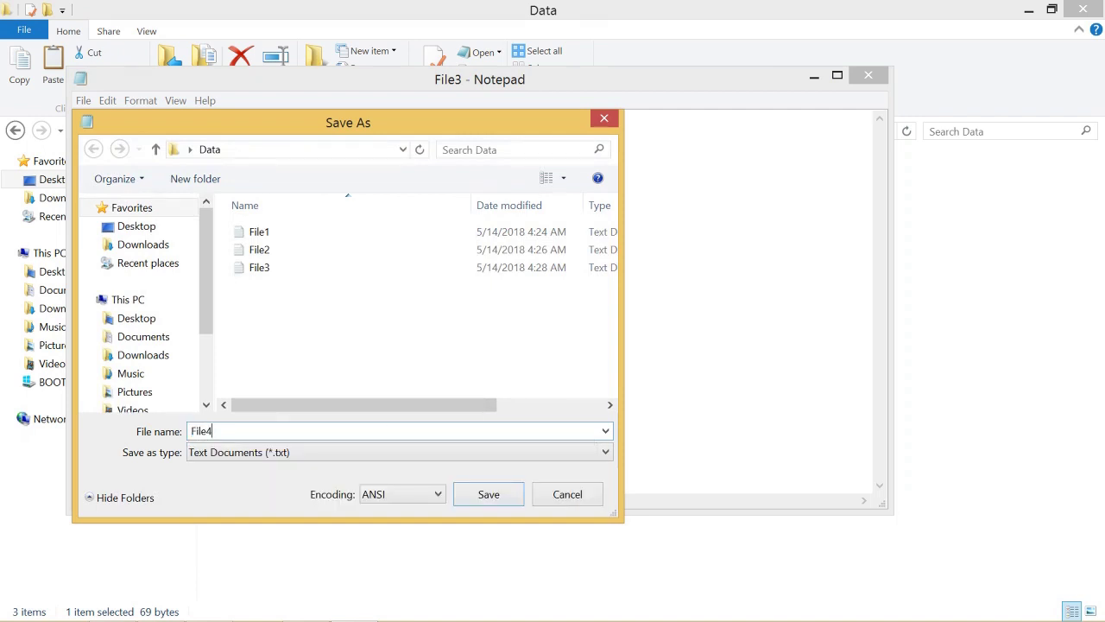
key(Return)
Close Notepad, check that File4 is the newest file in the Data folder, then show the report.
click(868, 76)
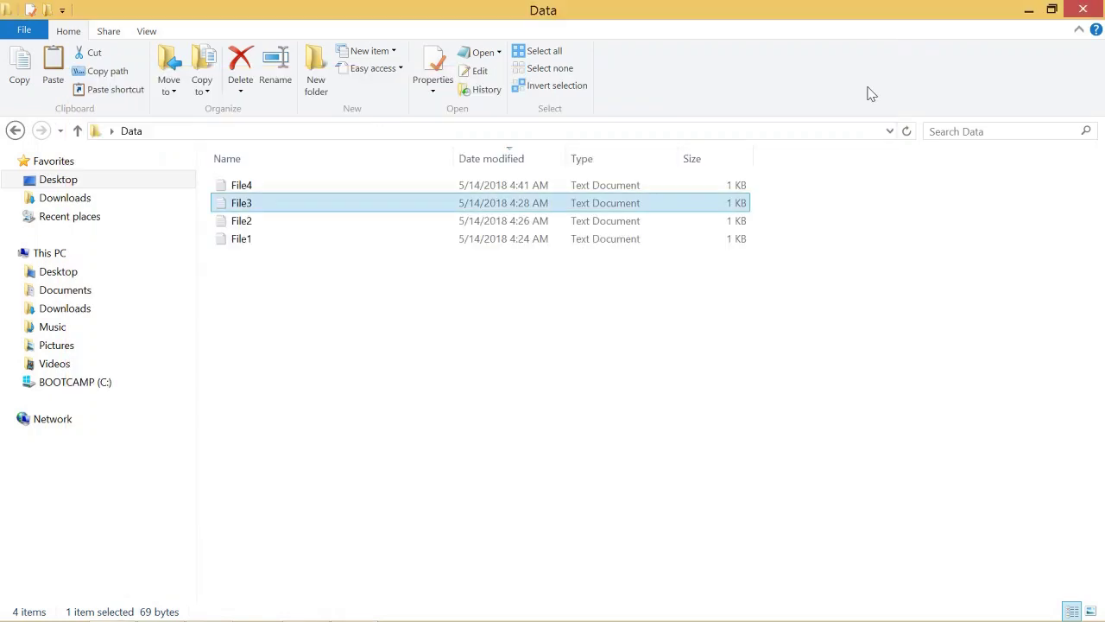
click(107, 613)
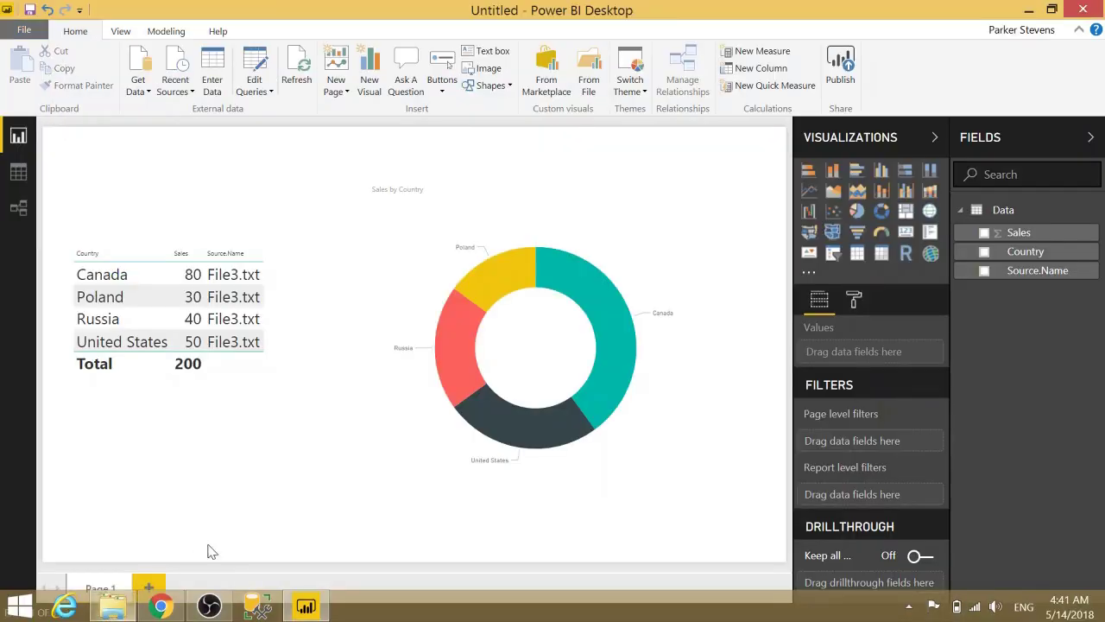
click(112, 607)
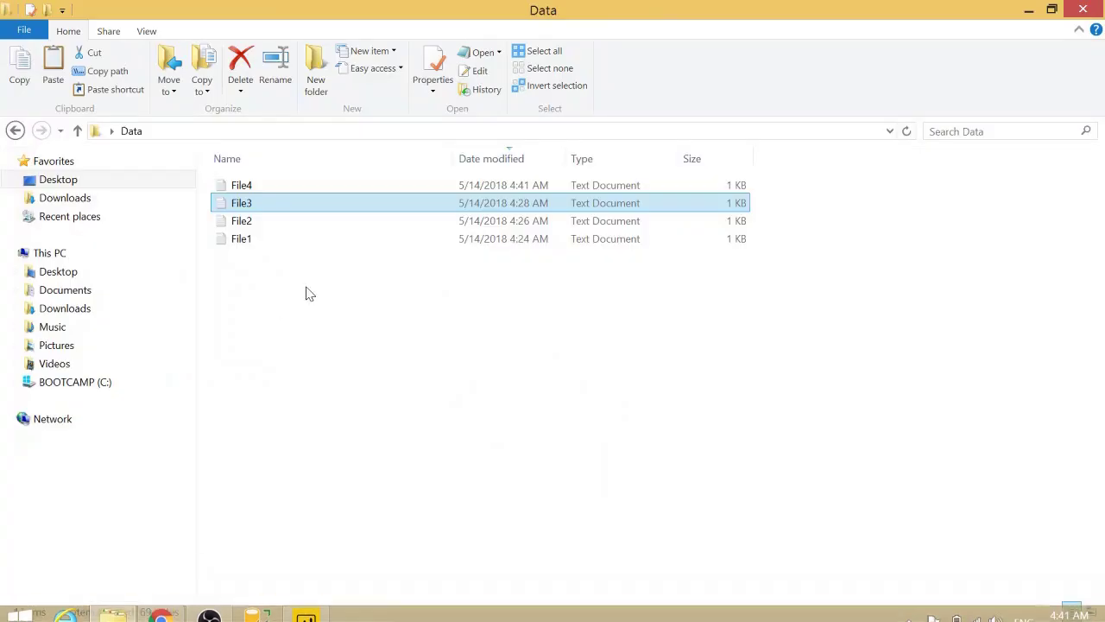
click(535, 188)
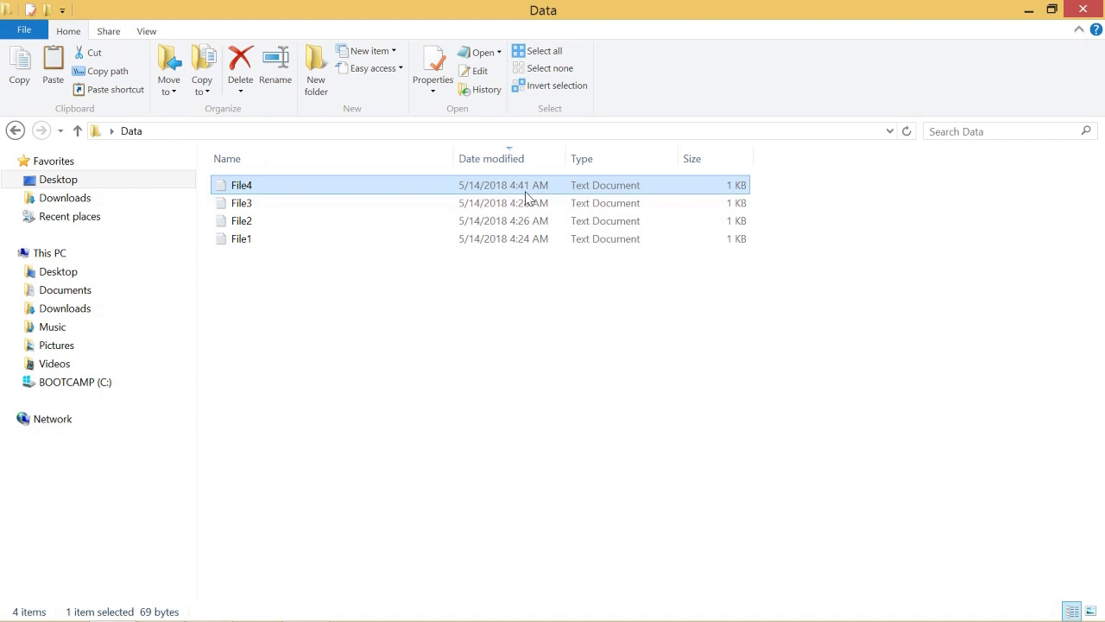
click(1028, 10)
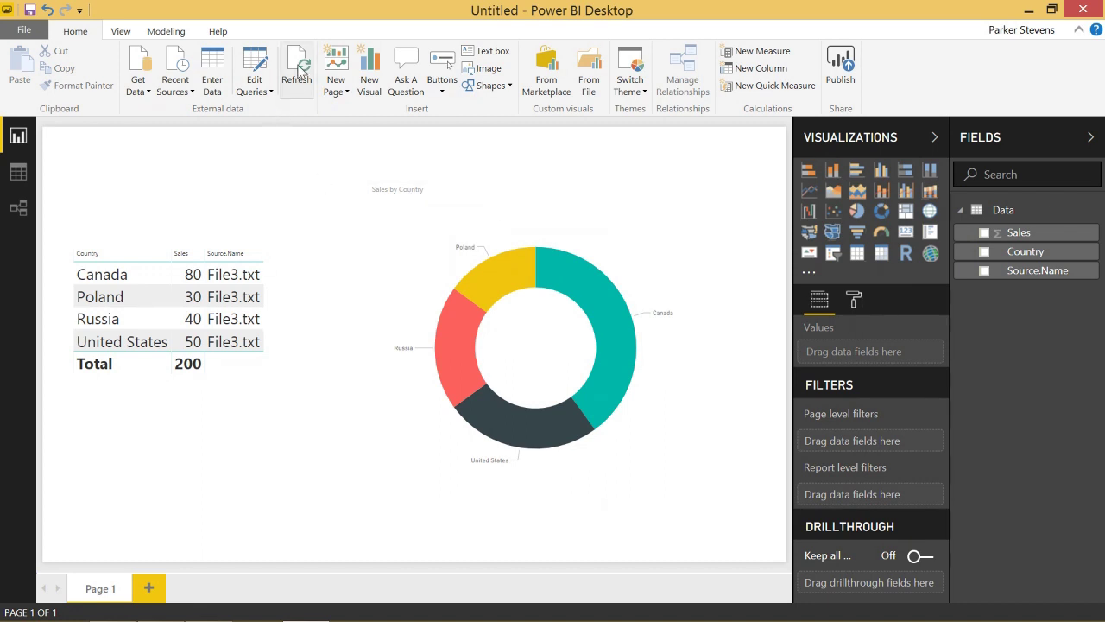
Refresh the report so it shows File4.txt data totalling 160, then reopen the Data folder.
click(300, 69)
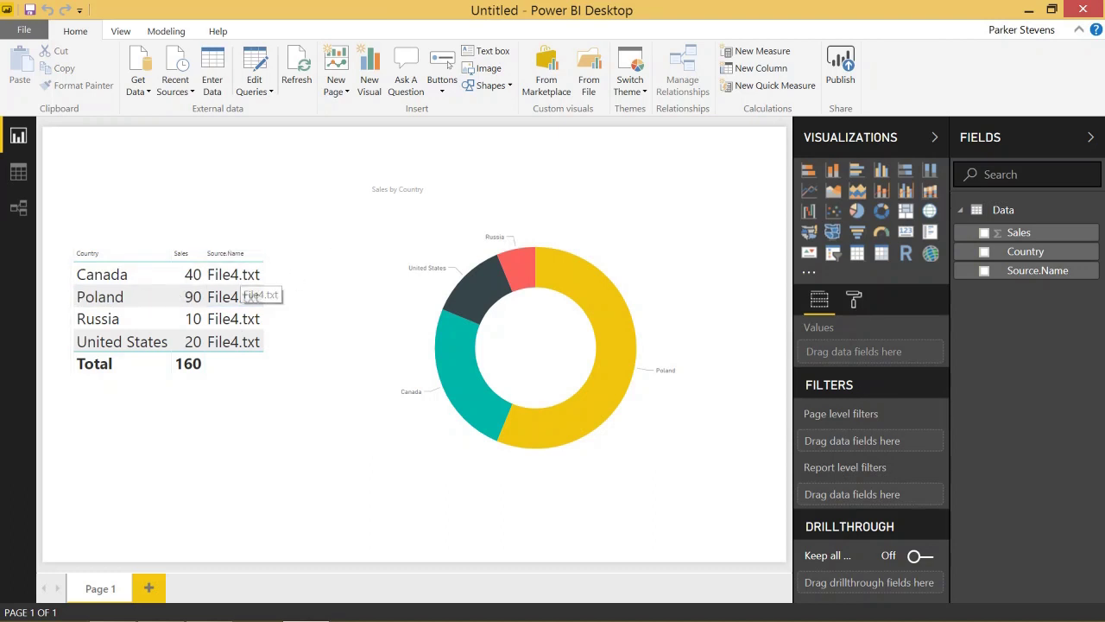
click(112, 607)
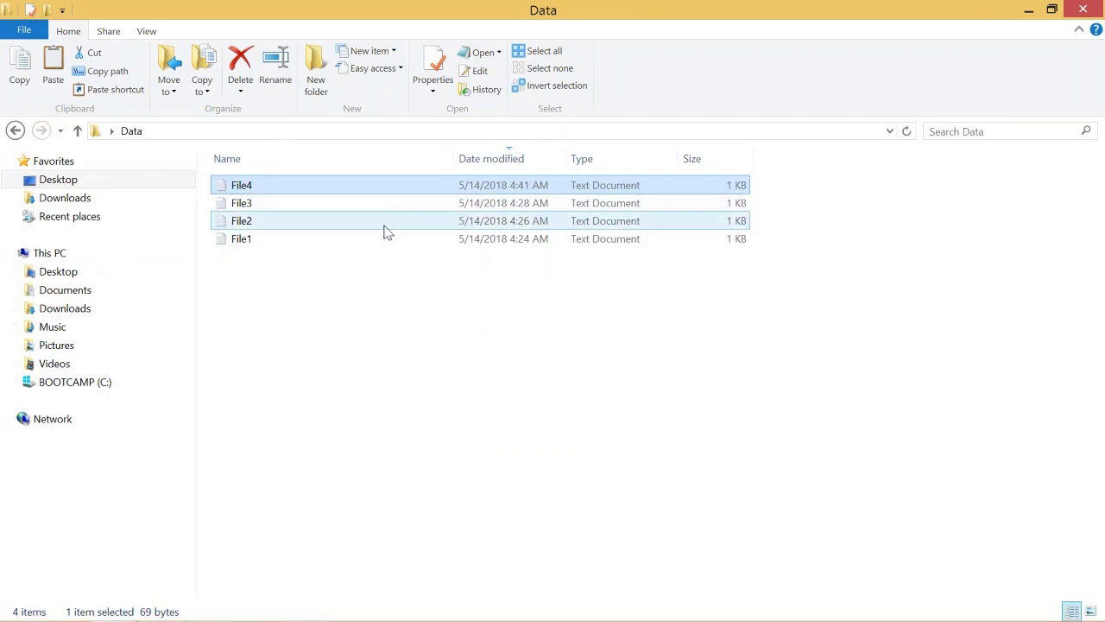
Change File1's United States sales to 10 in Notepad, save, and close it.
double_click(319, 242)
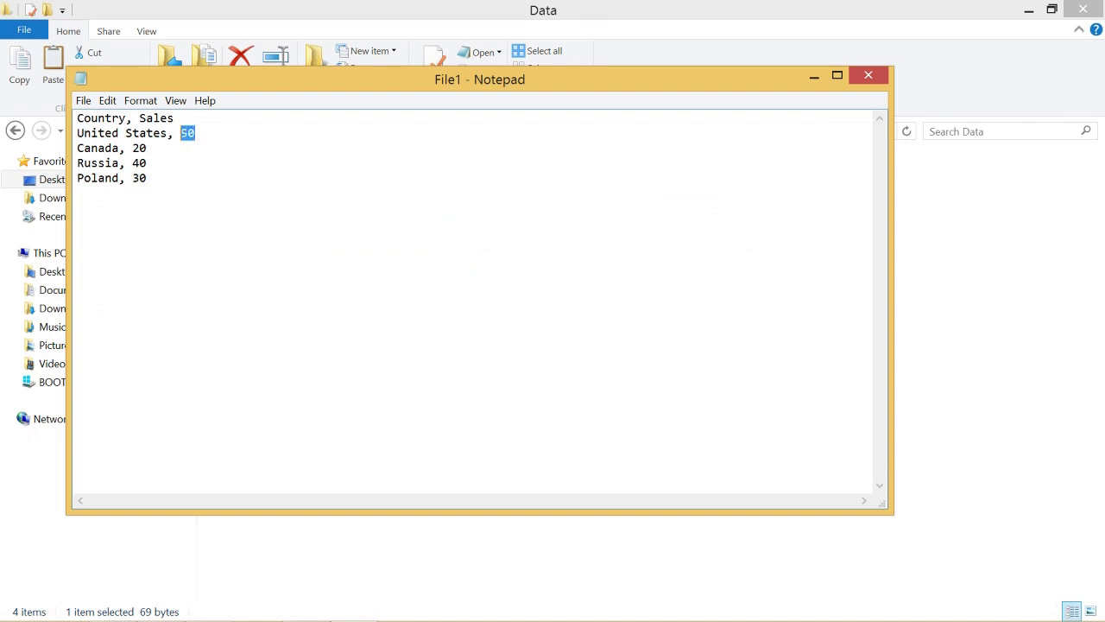
text(100)
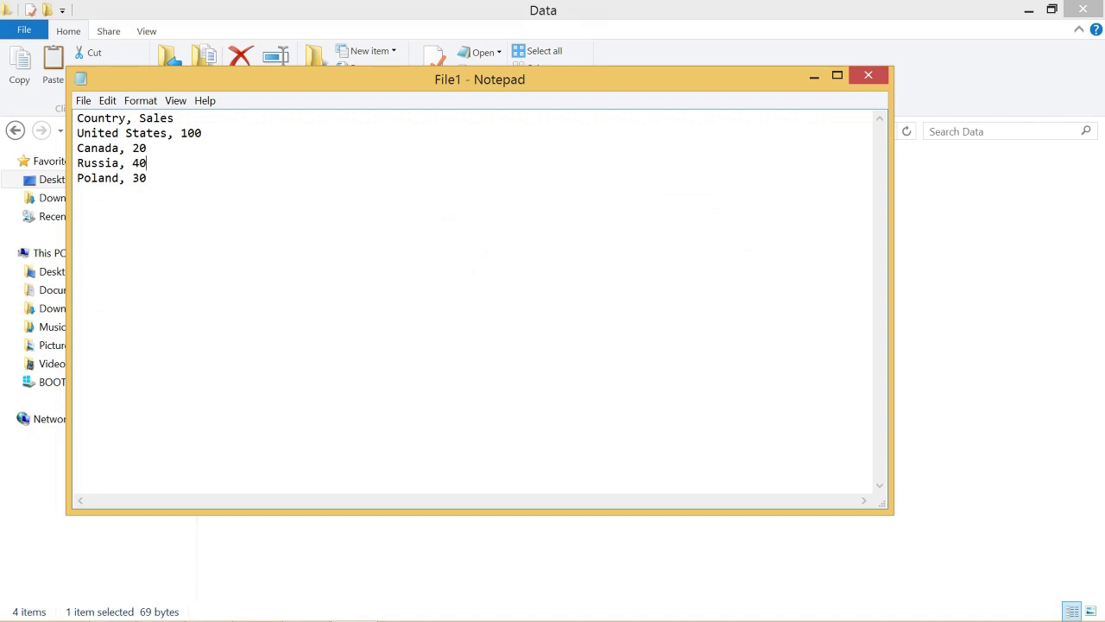
click(83, 100)
click(99, 155)
click(889, 78)
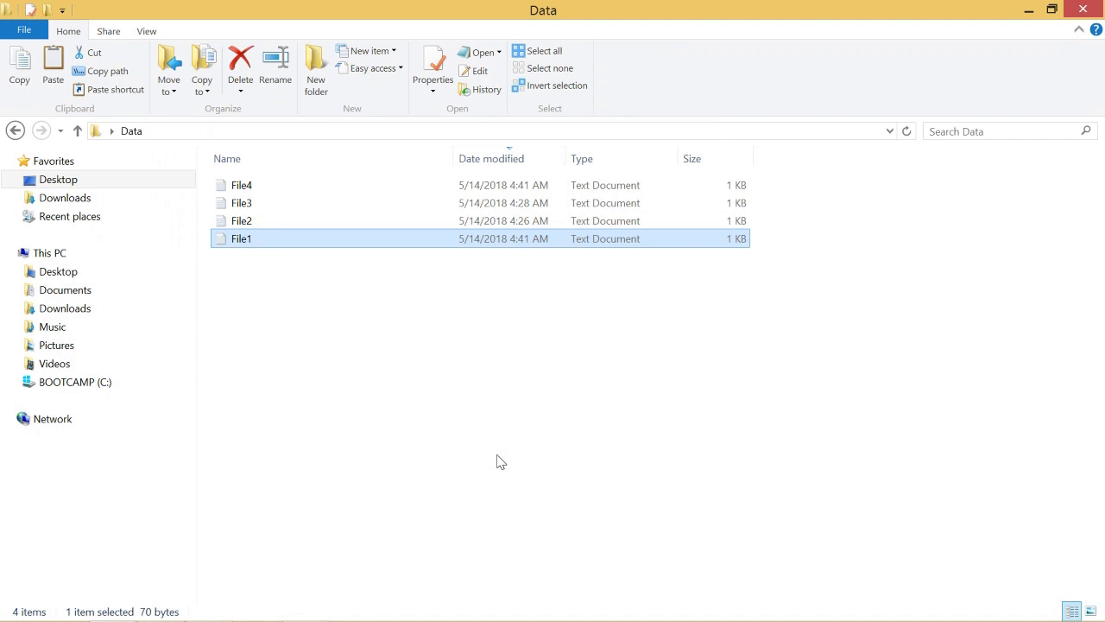
Sort the folder newest-first by Date modified, select File1, and refresh the Power BI report.
click(623, 380)
click(510, 160)
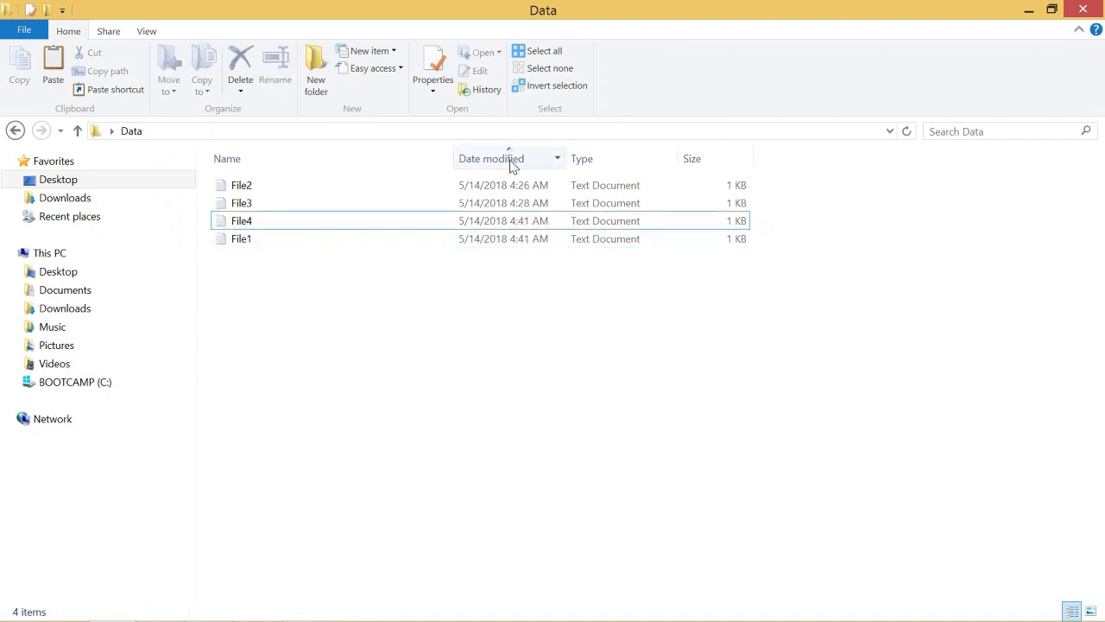
click(510, 161)
click(329, 192)
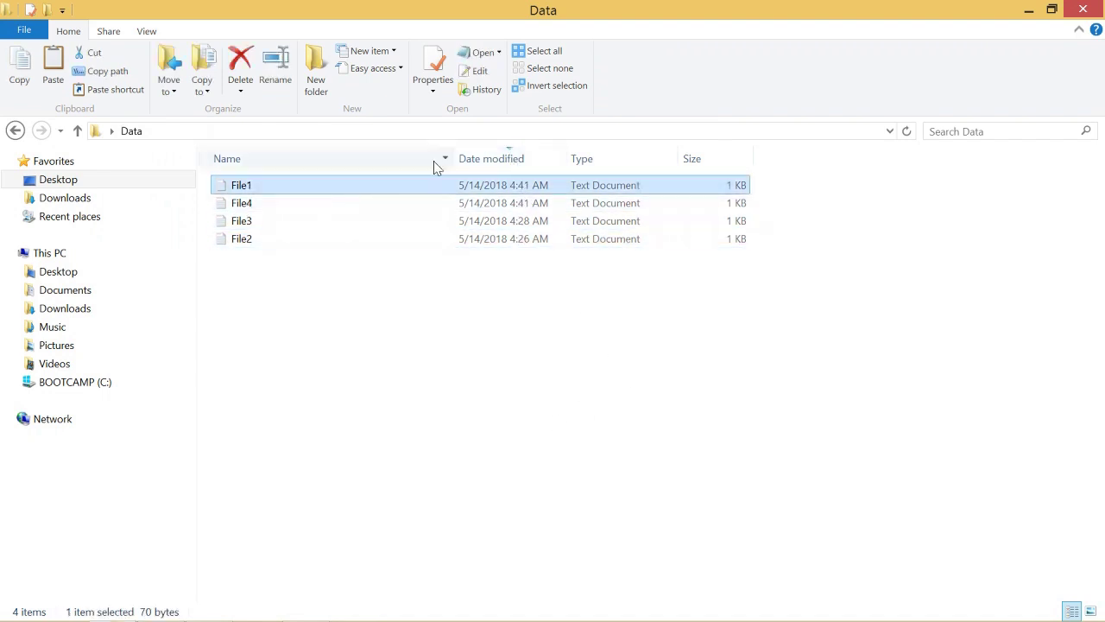
click(1028, 10)
click(297, 64)
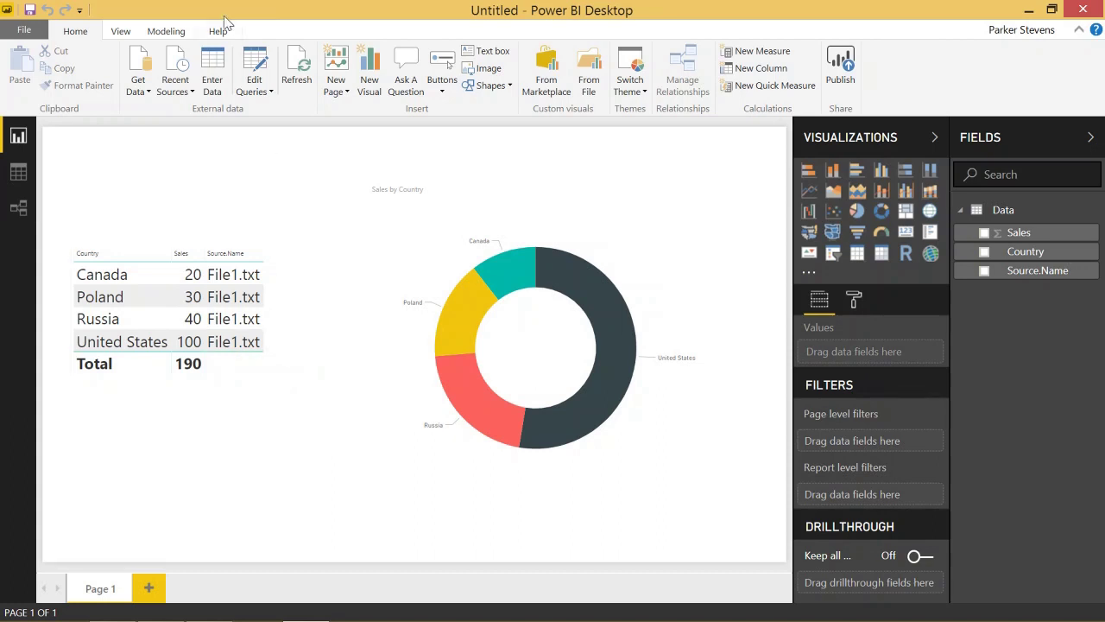
Launch Edit Queries and select the Data query, previewing four File3.txt rows.
click(250, 71)
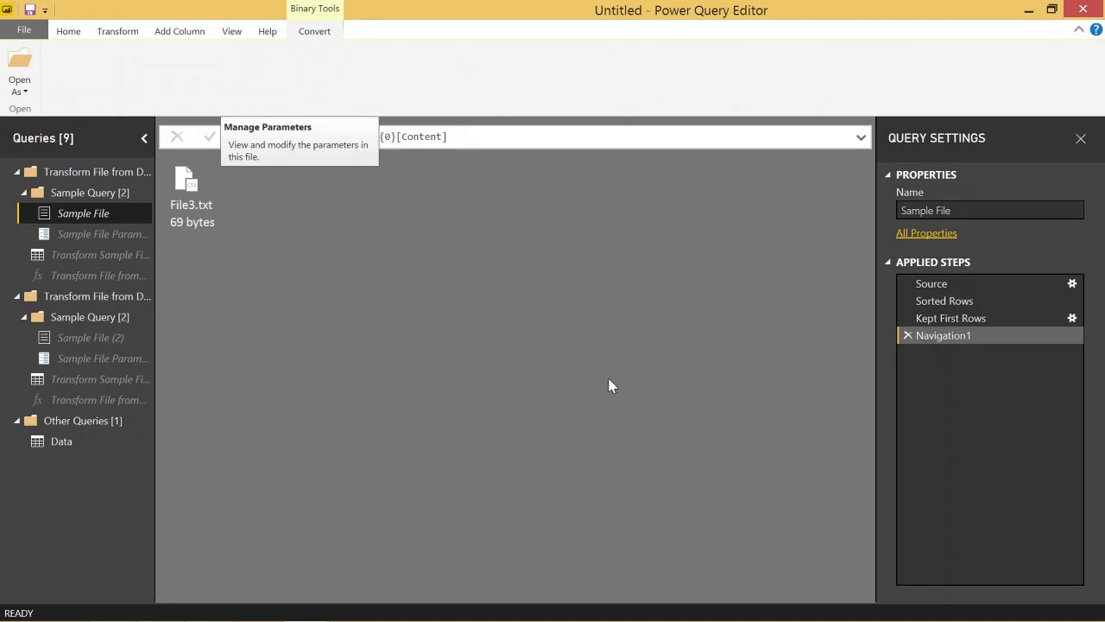
click(72, 173)
click(73, 296)
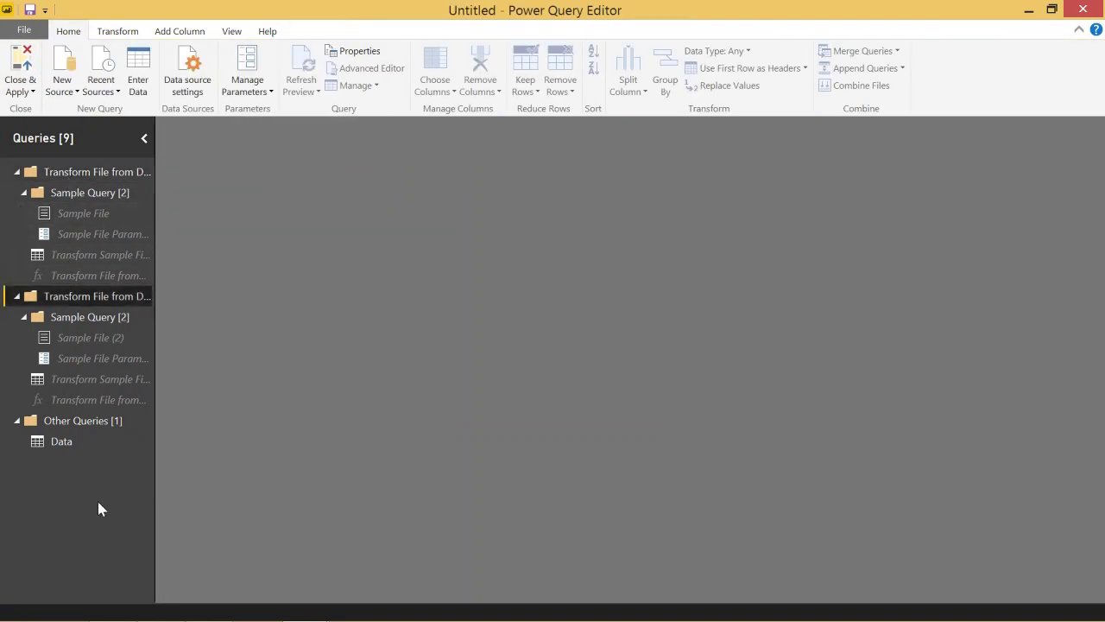
click(62, 441)
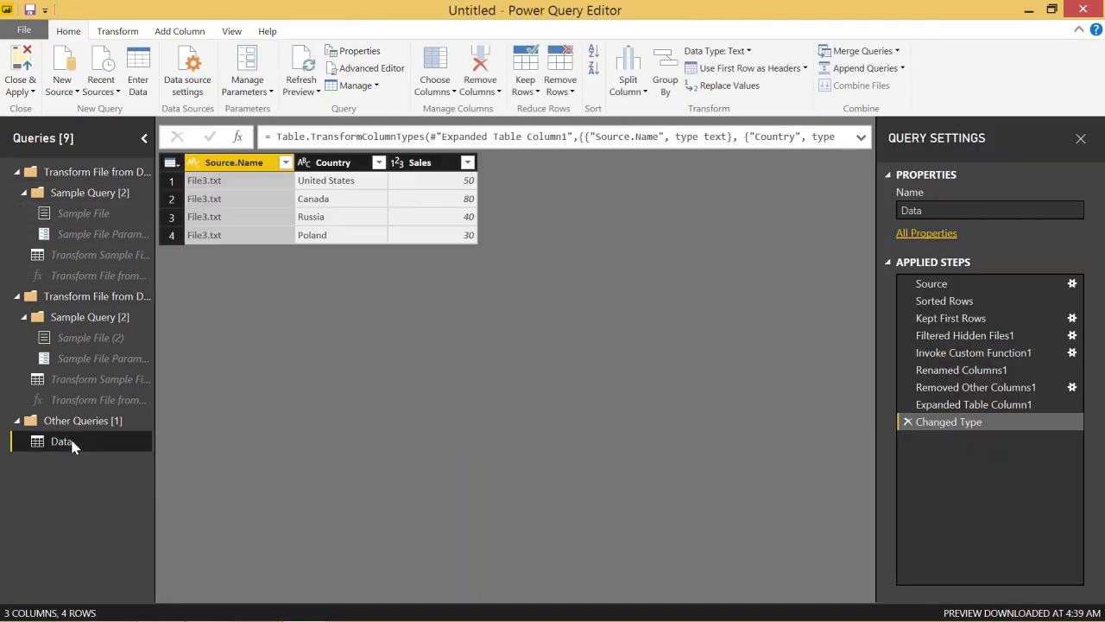
Refresh the Source step preview to list File4.txt, then review the Sorted Rows, Kept First Rows, hidden-files and rename steps.
click(967, 284)
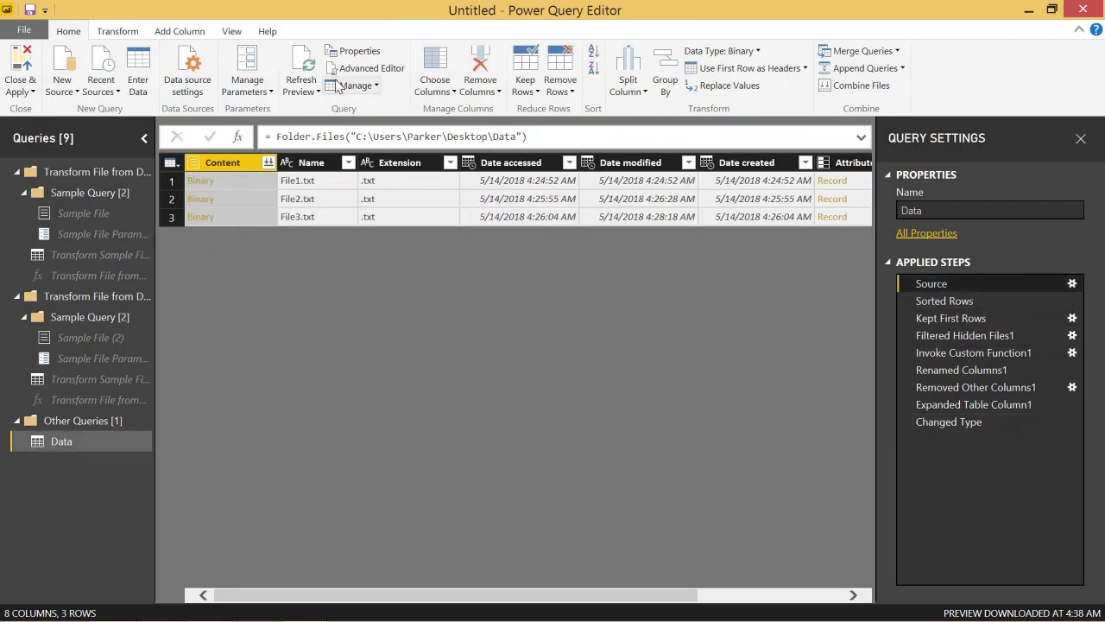
click(285, 72)
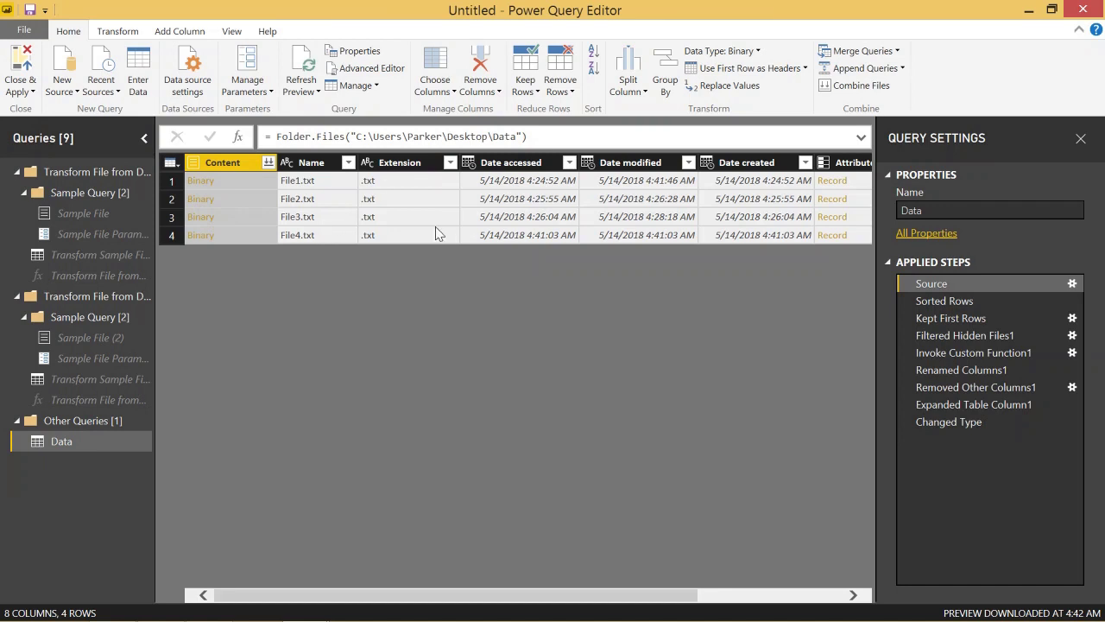
click(936, 301)
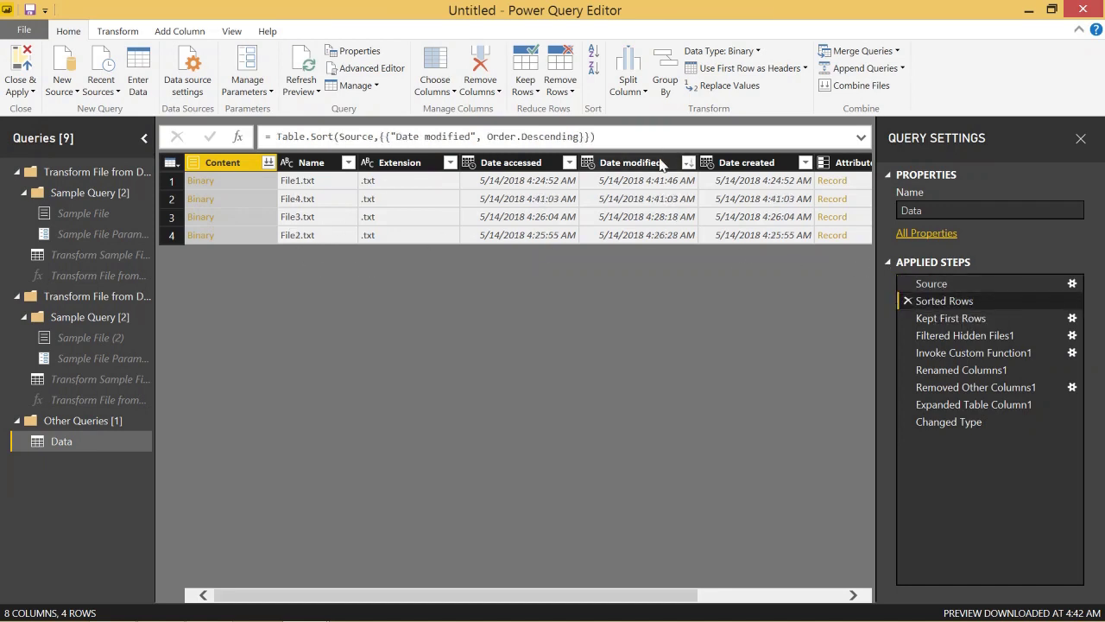
click(939, 318)
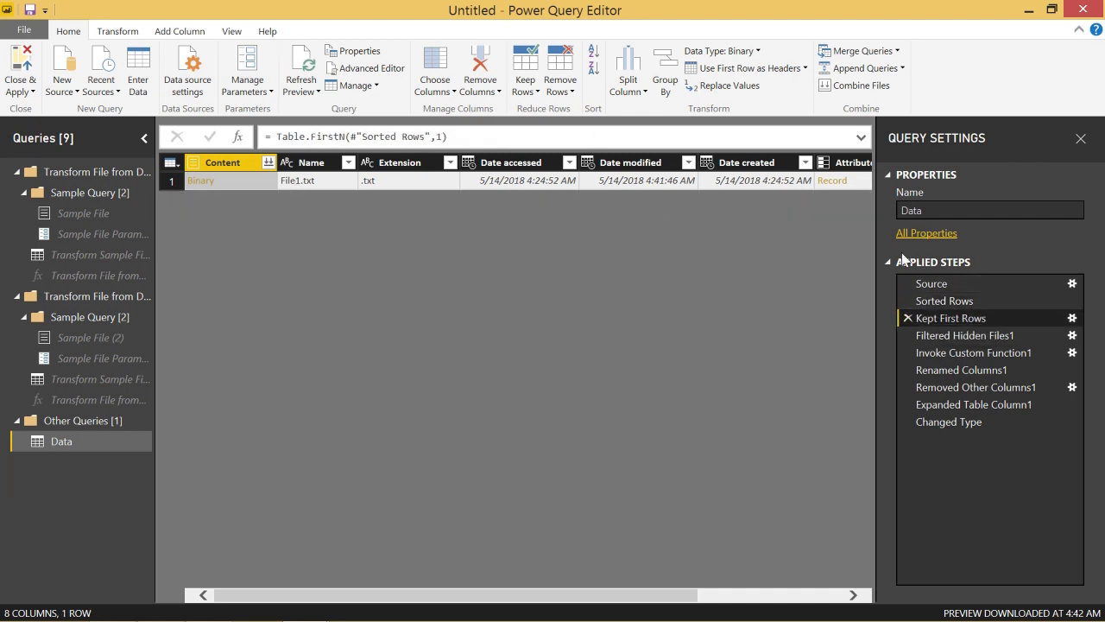
click(982, 333)
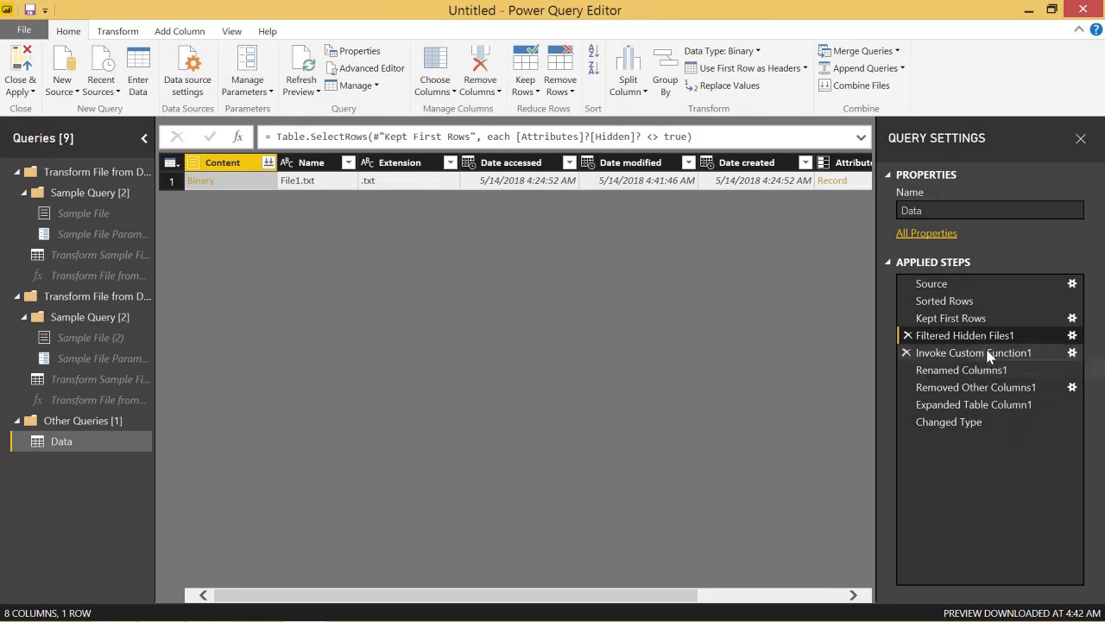
click(974, 368)
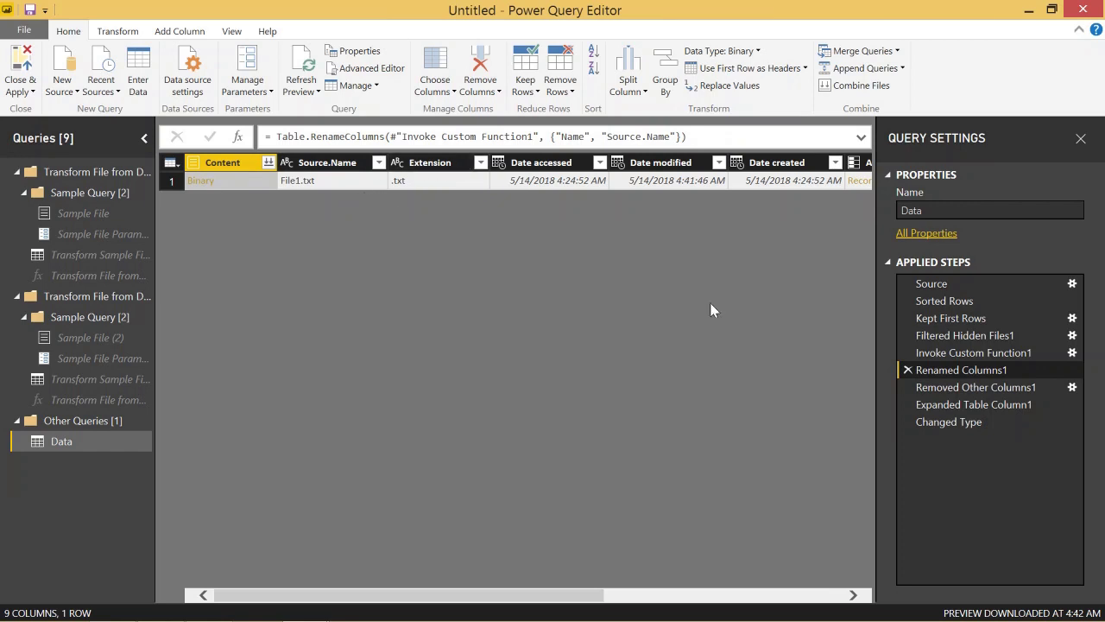
Check File1's final rows (United States 100, Canada 20, Russia 40, Poland 30) and Close & Apply.
click(963, 390)
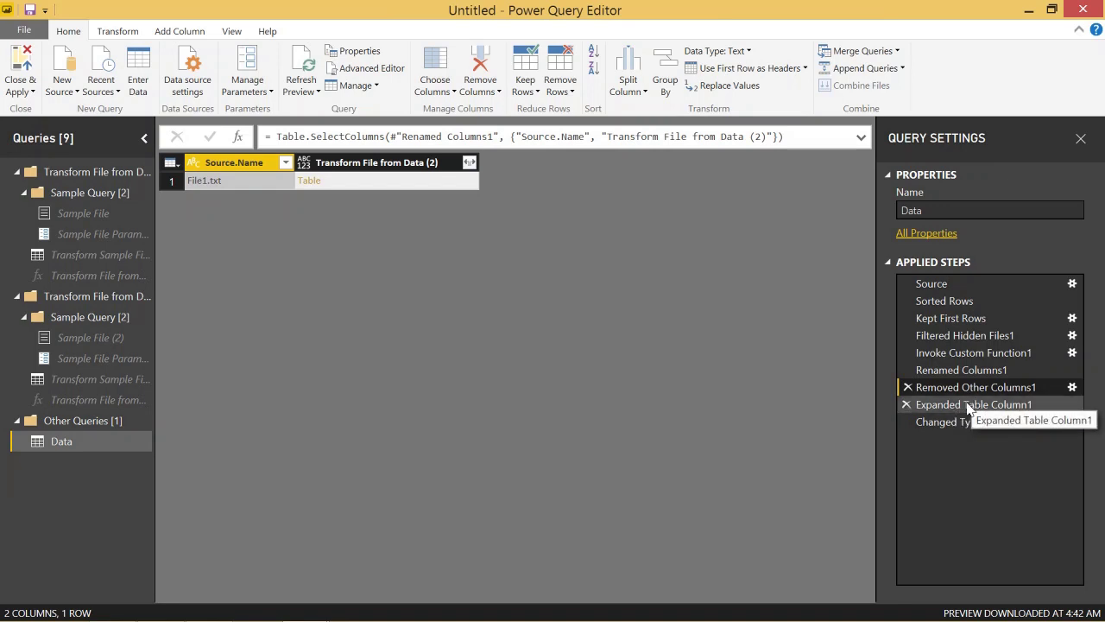
click(967, 405)
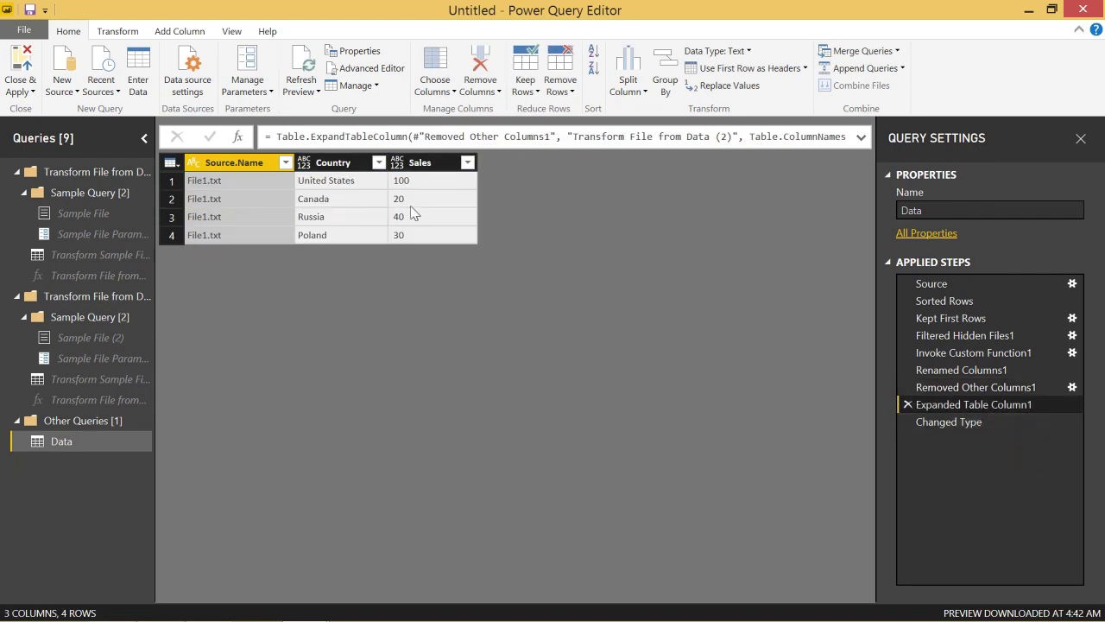
click(1000, 432)
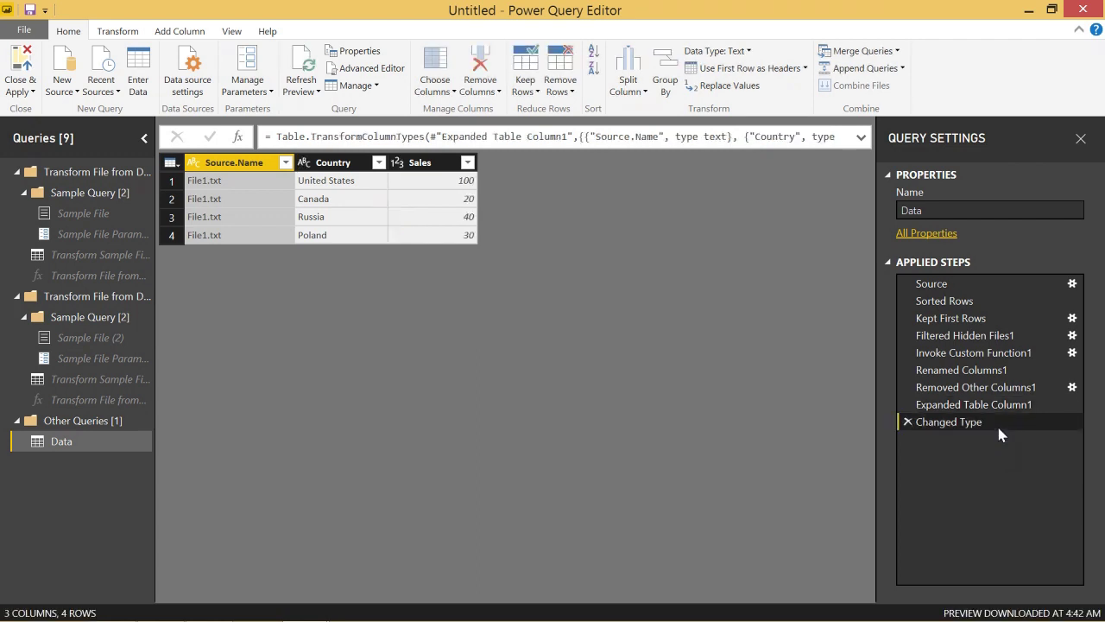
click(20, 71)
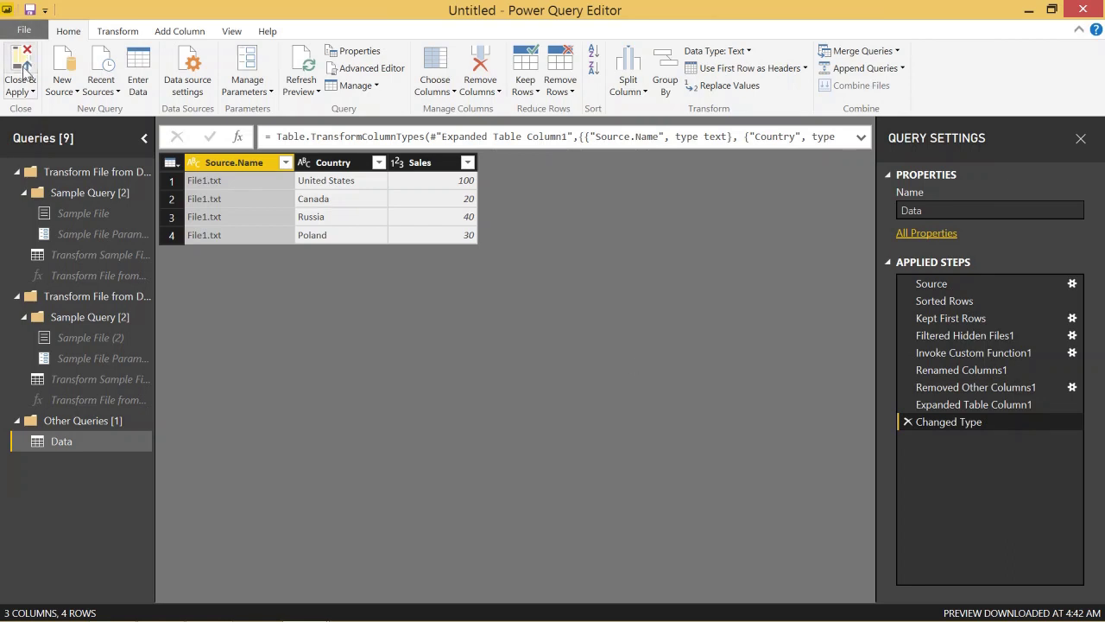